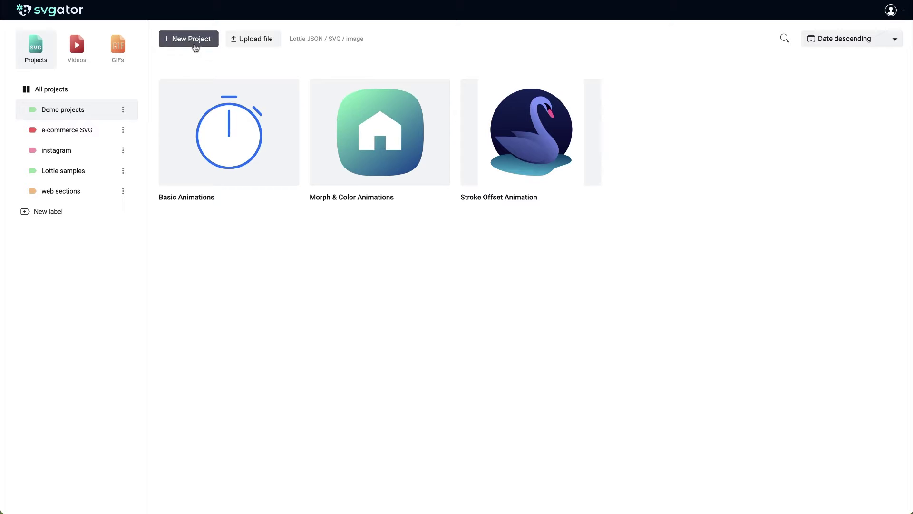
- Import Toast.json as a new project named Toast, showing the pink toaster and its layers
click(195, 44)
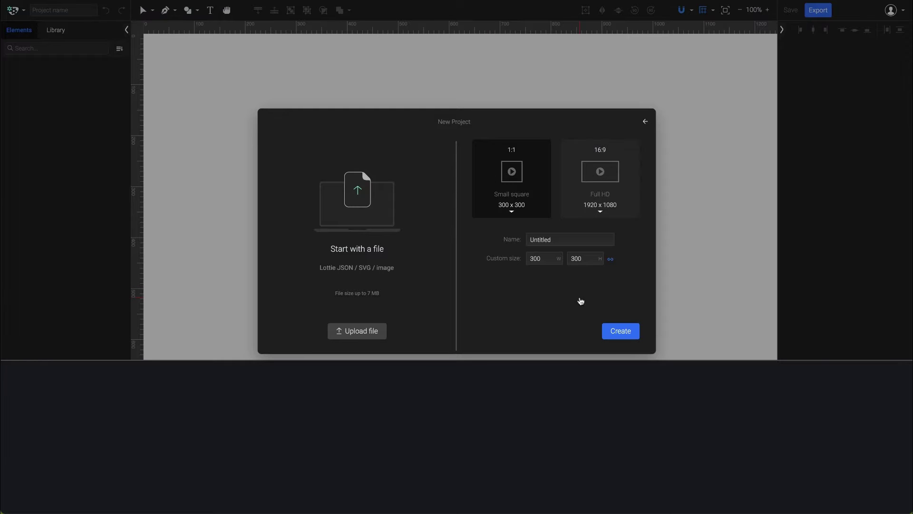
click(392, 206)
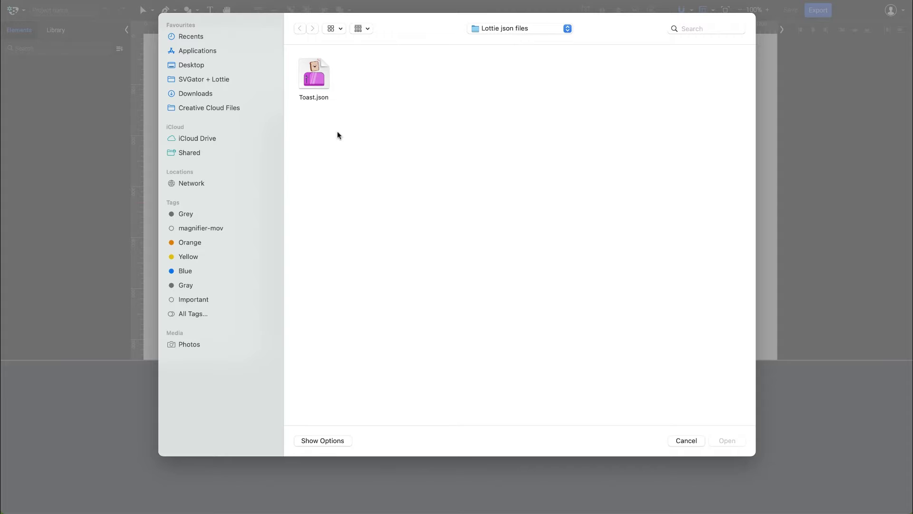
click(321, 89)
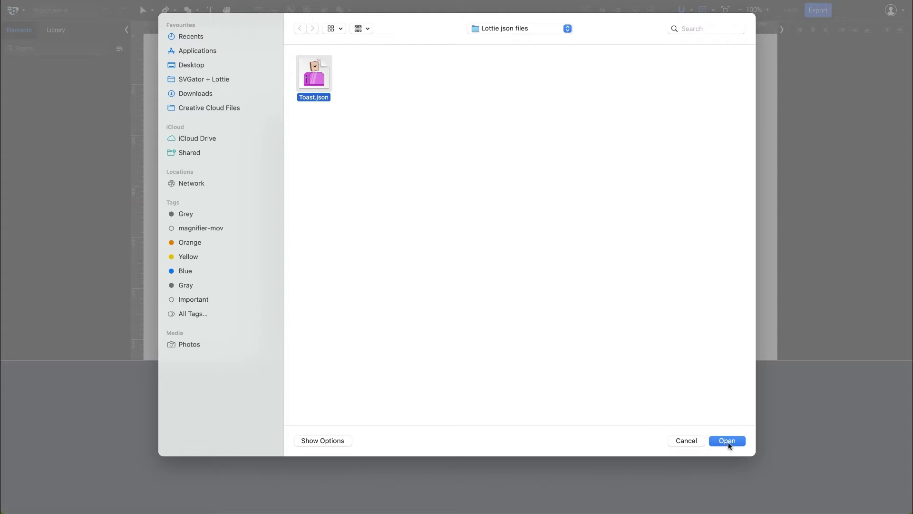
click(728, 441)
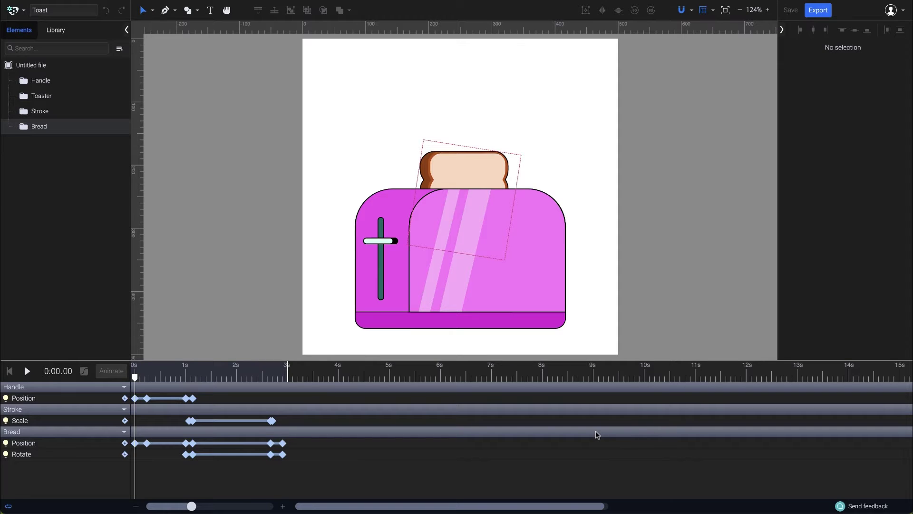
click(30, 374)
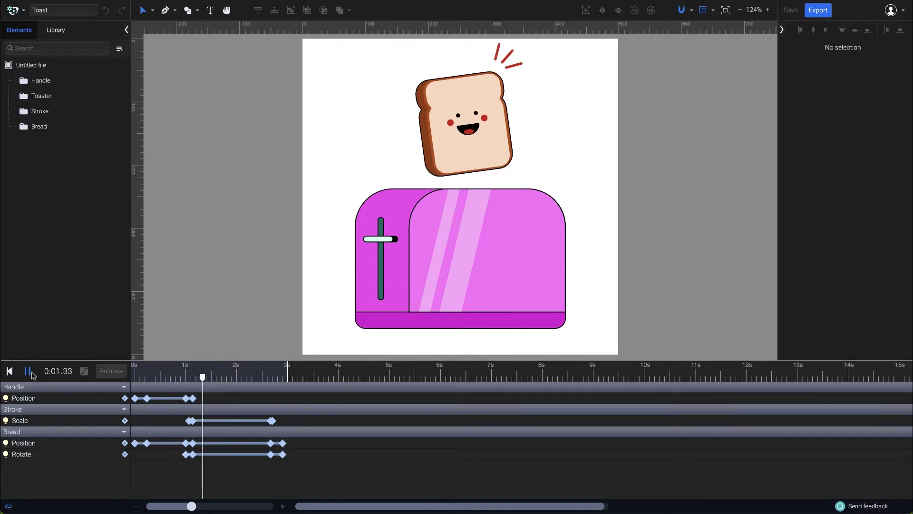
click(8, 372)
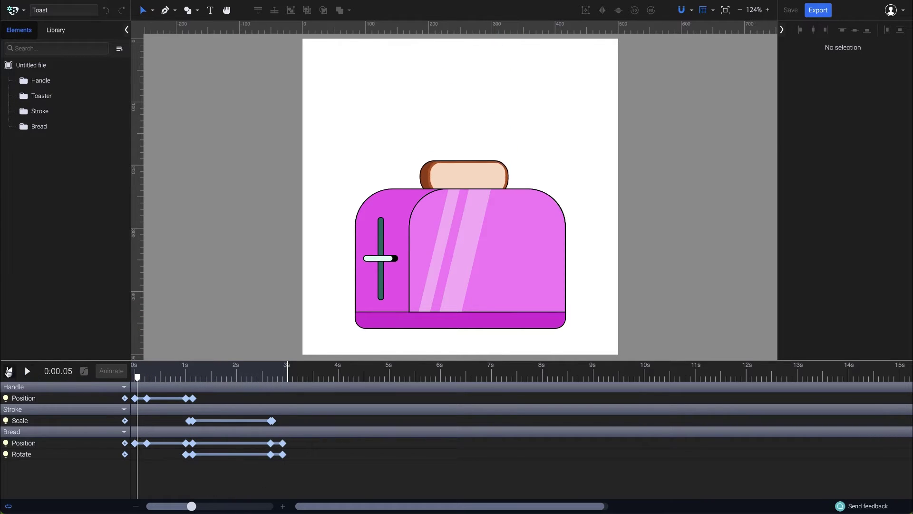
click(6, 372)
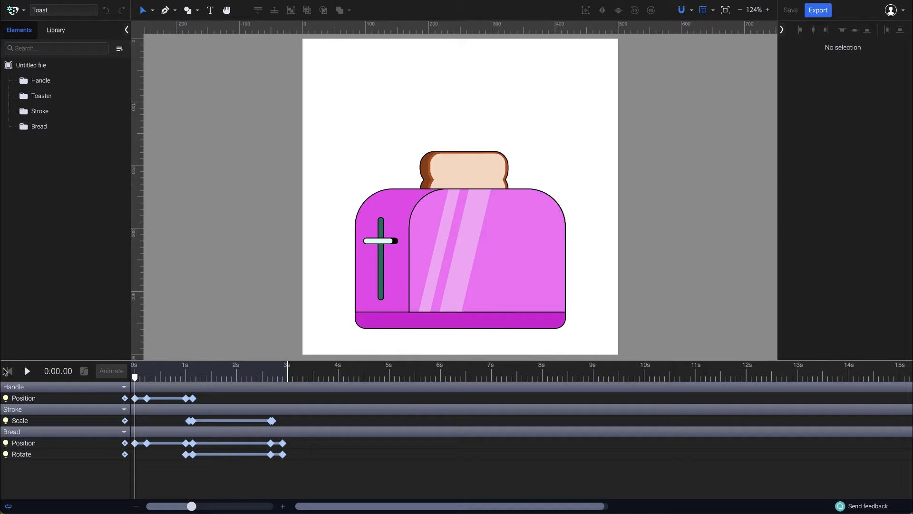
click(71, 86)
click(71, 94)
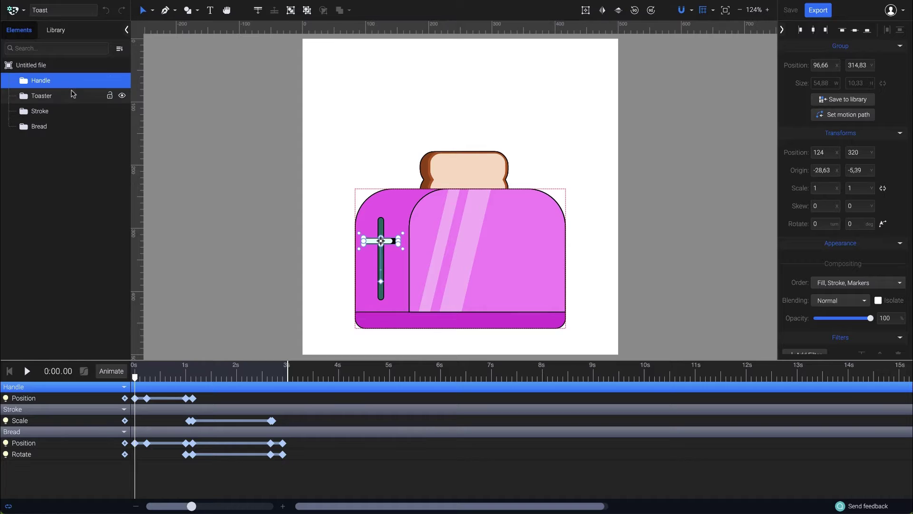
click(73, 110)
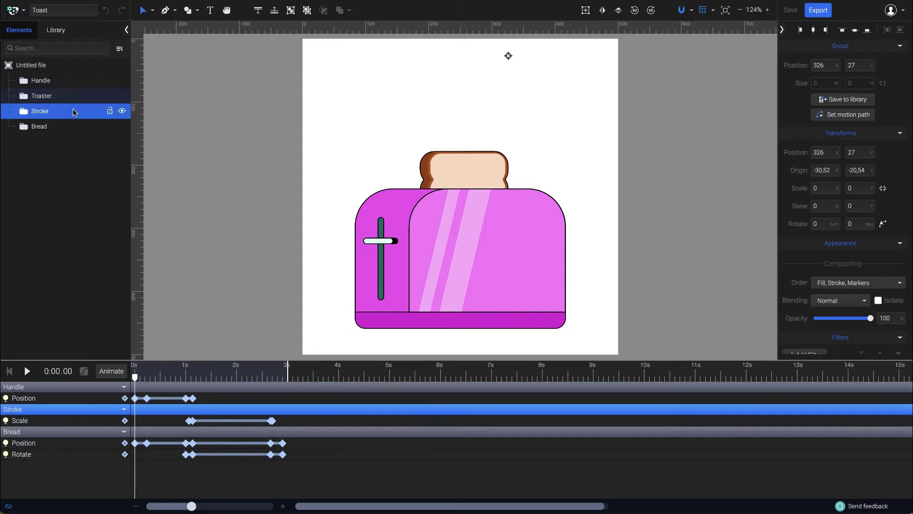
click(75, 127)
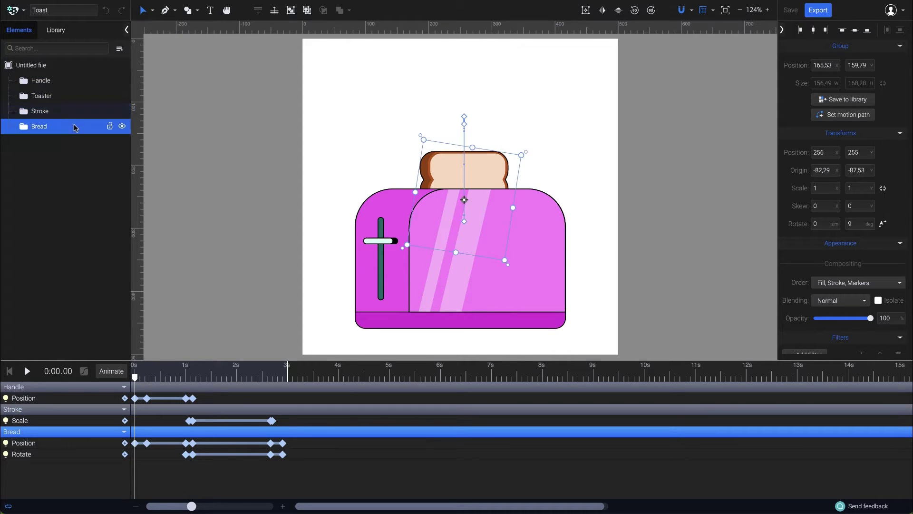
click(23, 126)
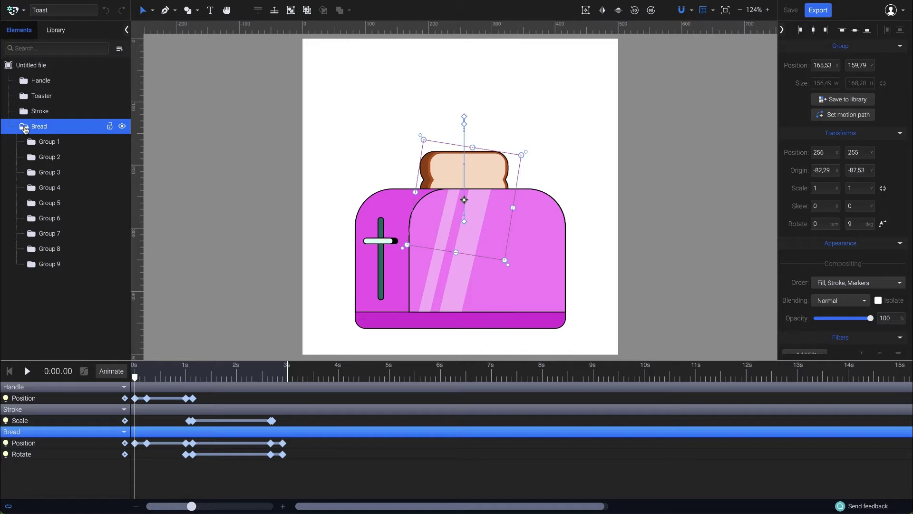
click(32, 142)
click(53, 159)
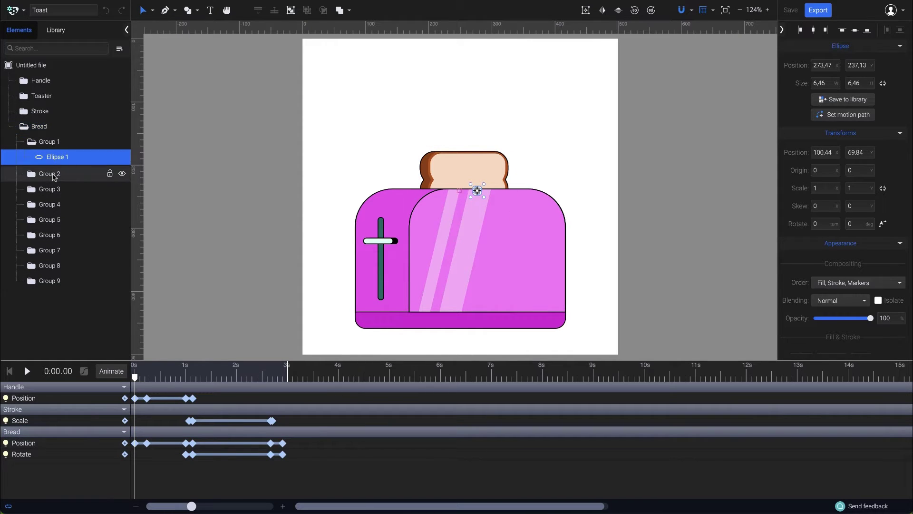
click(24, 127)
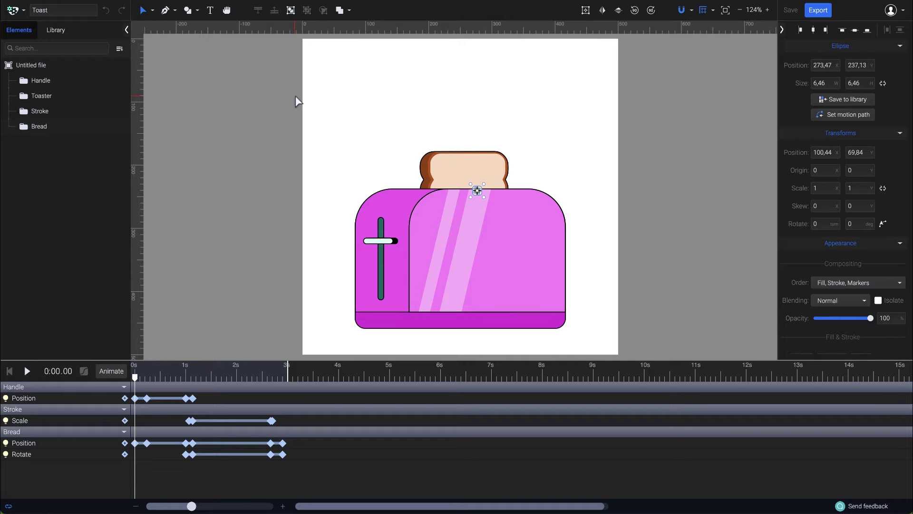
click(553, 258)
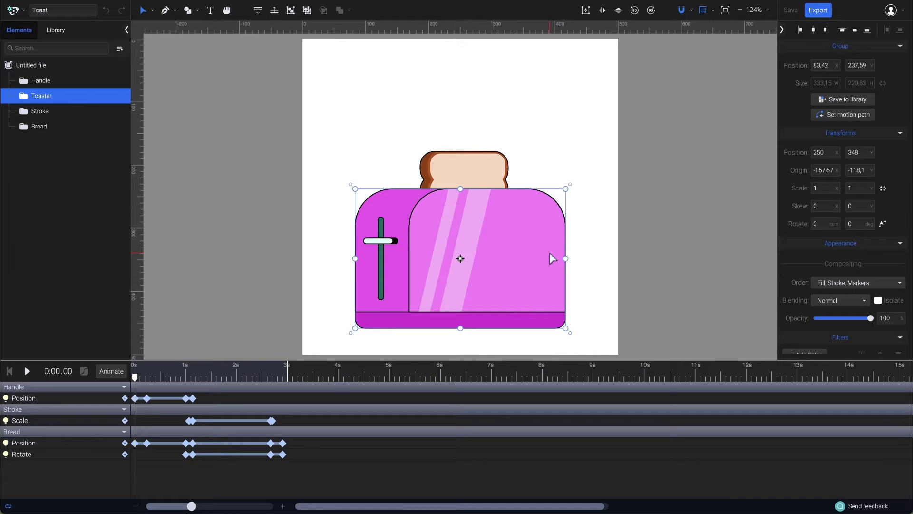
- Select Path 4 inside the Toaster group and change its fill to light blue #7BC5FF
double_click(552, 258)
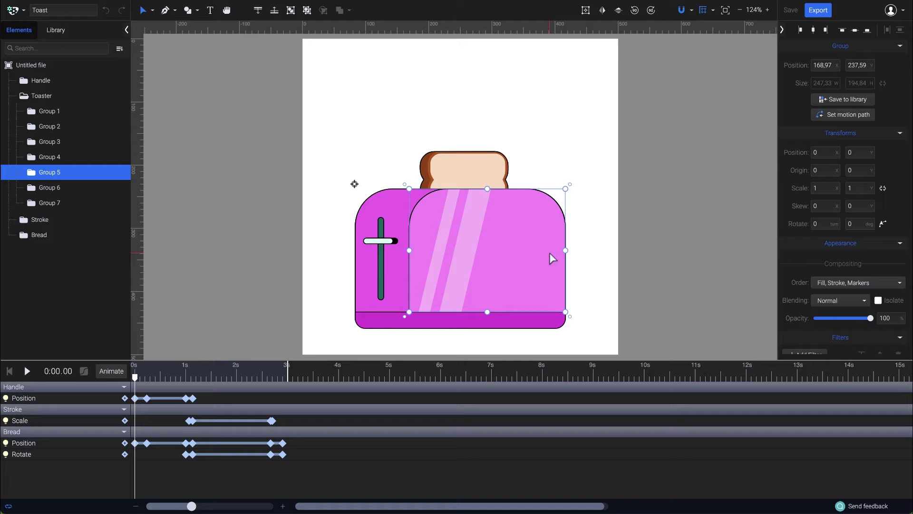
double_click(553, 258)
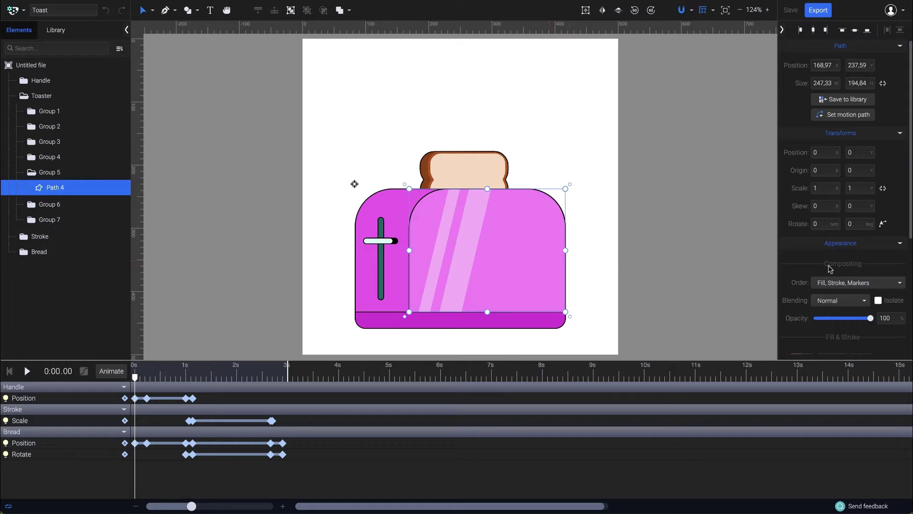
scroll(828, 269, down, 1)
scroll(829, 269, down, 2)
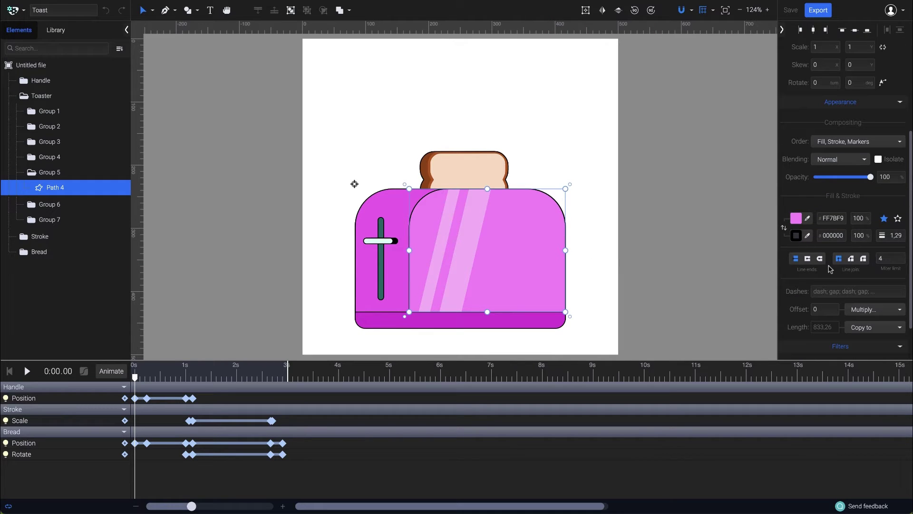
click(799, 224)
drag(764, 255, 734, 256)
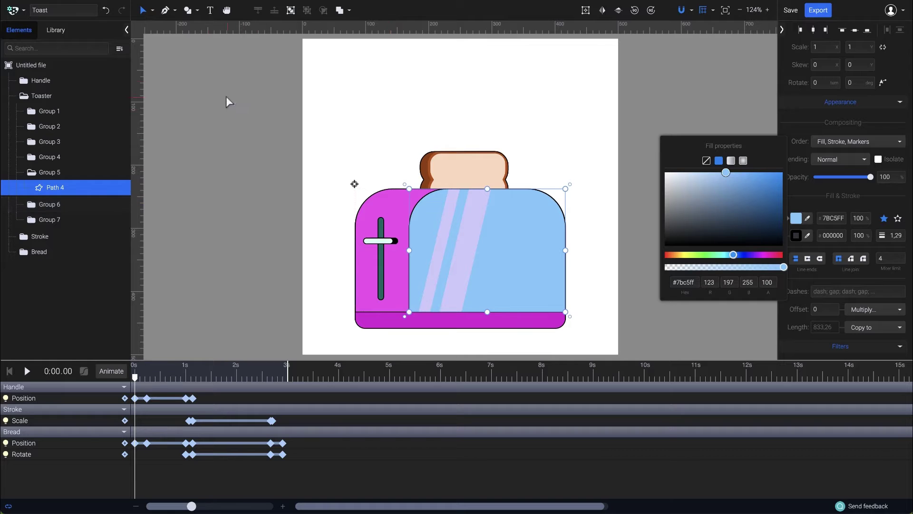
- Recolour the toaster's pink left side to blue 6E9EF6, sampled from the front panel
click(145, 11)
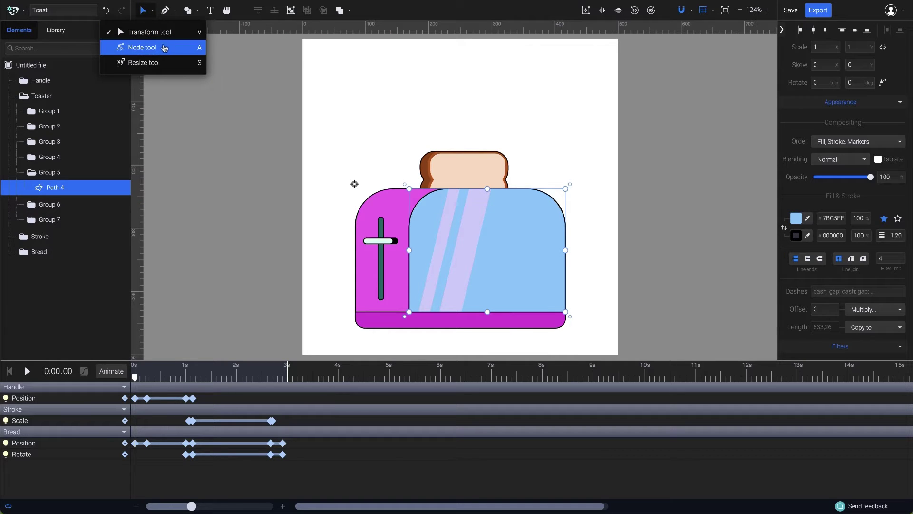
click(164, 50)
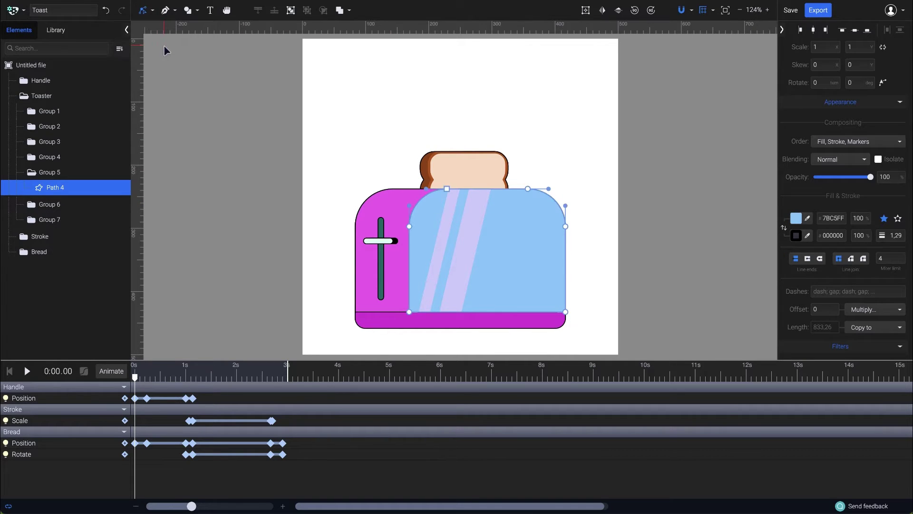
click(372, 298)
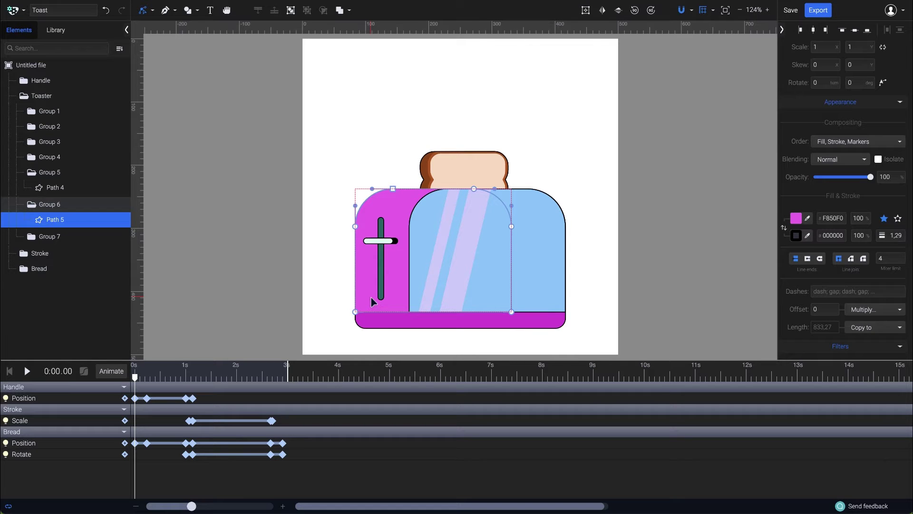
click(807, 220)
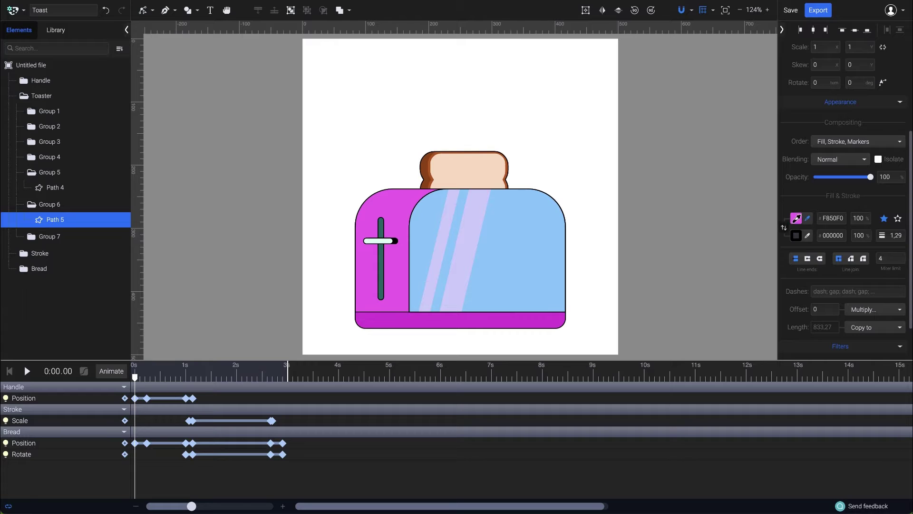
click(541, 255)
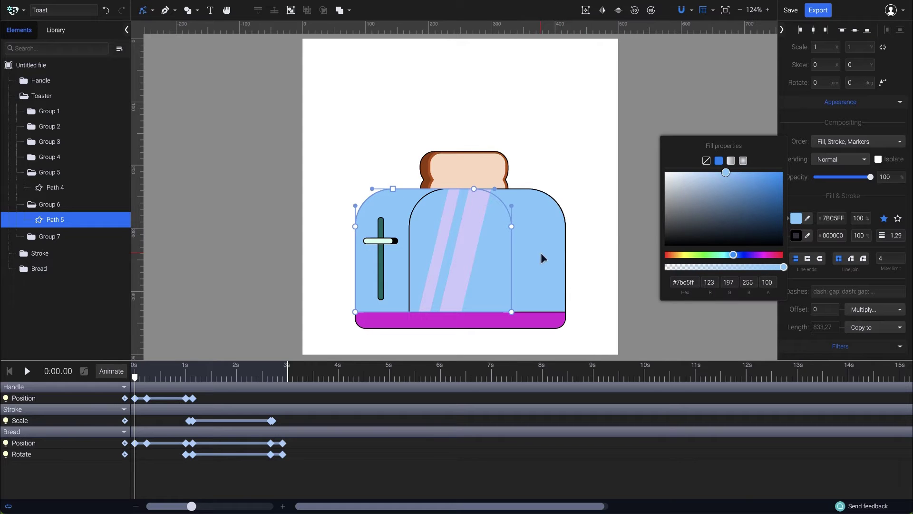
click(728, 174)
drag(728, 174, 731, 175)
click(738, 255)
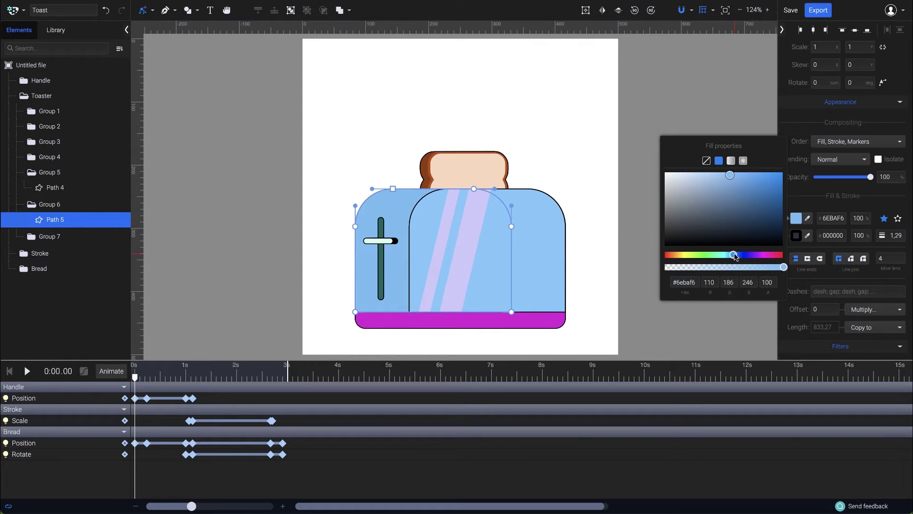
- Recolour the magenta base to a darker blue, #4473C8
click(548, 322)
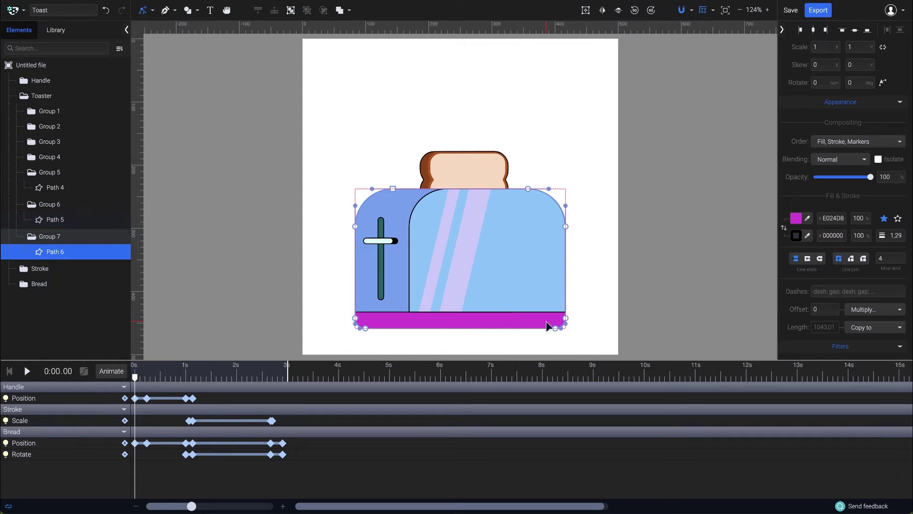
click(808, 218)
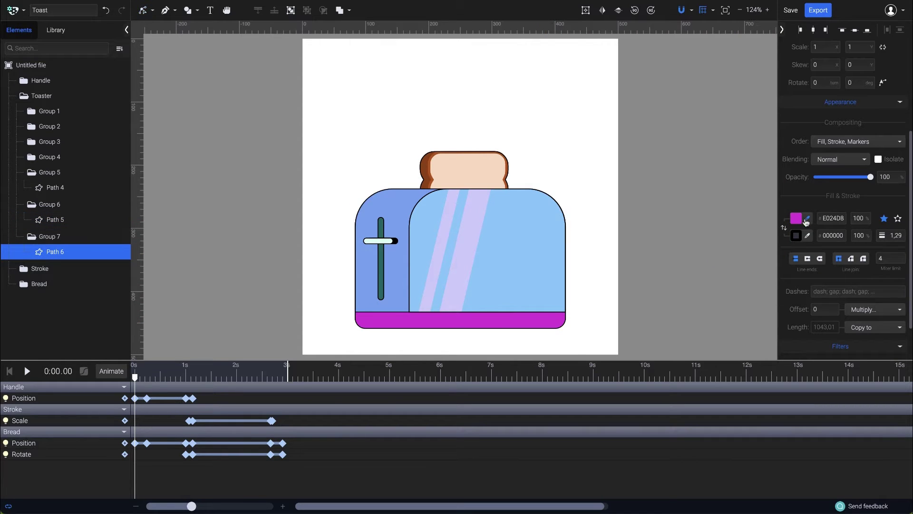
click(398, 265)
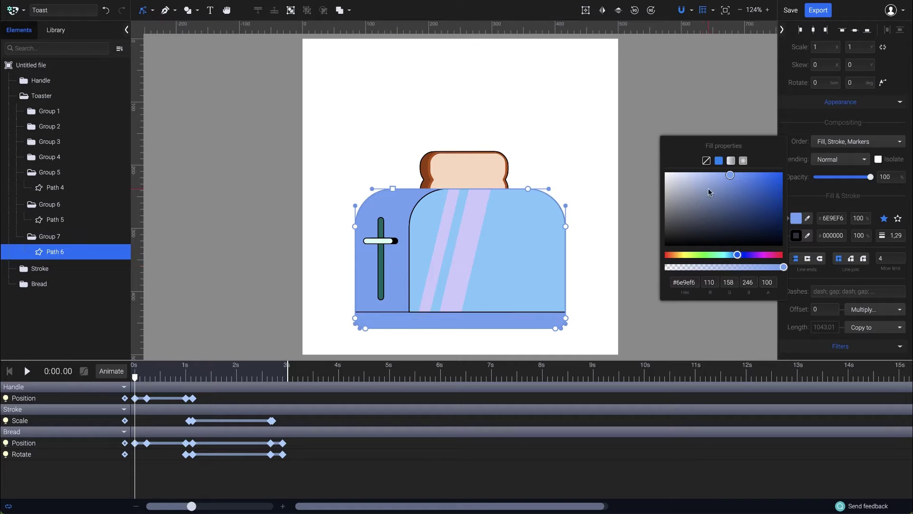
drag(731, 176, 743, 189)
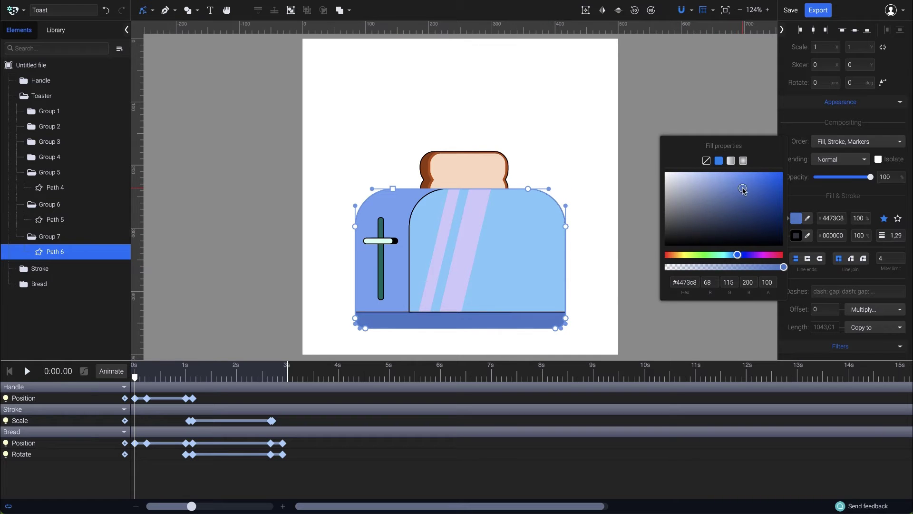
- Lighten both lavender reflection stripes to near-white FFF1FE
click(467, 265)
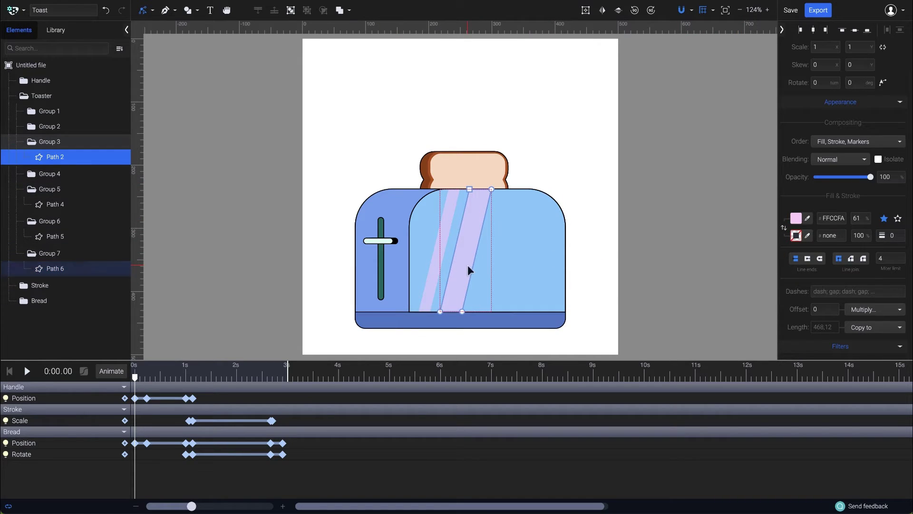
shift+click(435, 270)
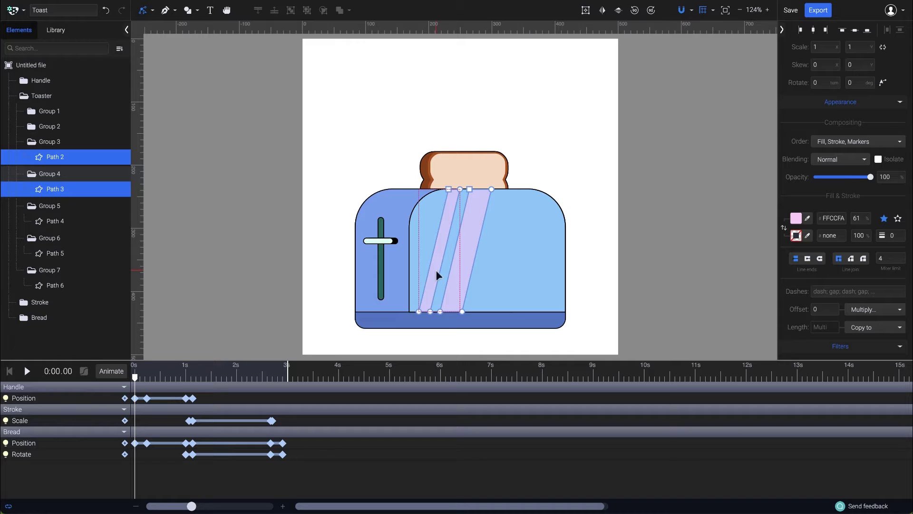
click(795, 218)
drag(690, 171, 644, 166)
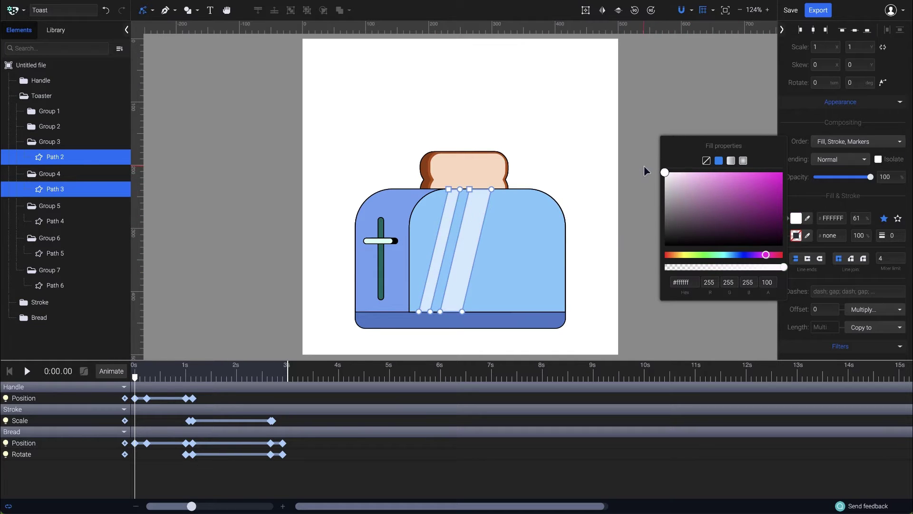
- Extend the animation duration to 4.5 seconds
key(v)
click(571, 109)
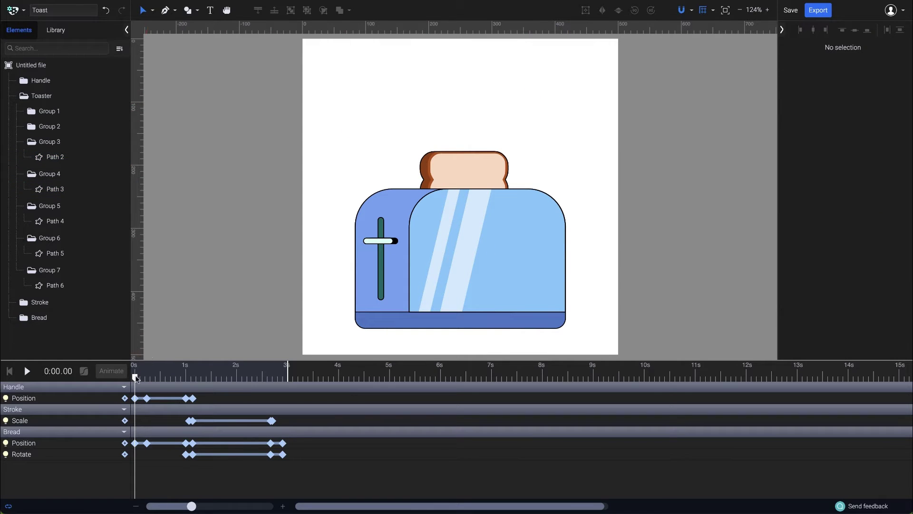
drag(135, 377, 178, 379)
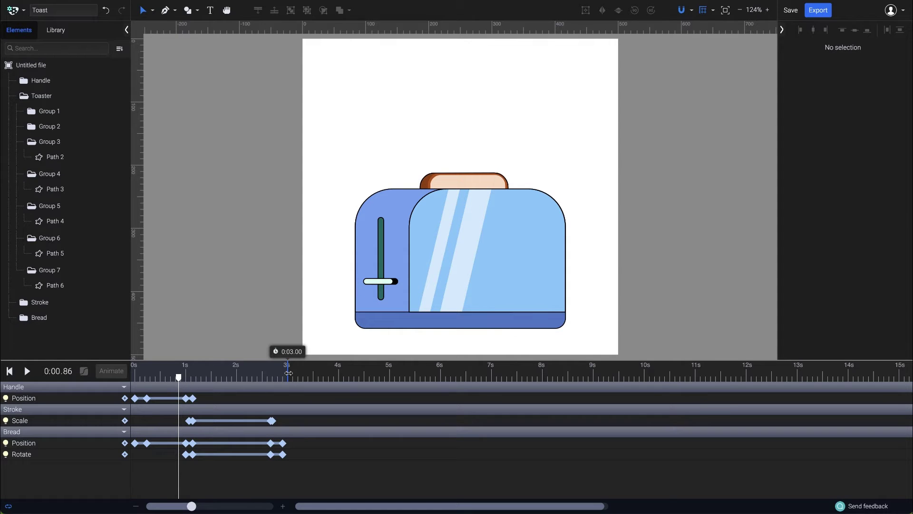
drag(289, 373, 365, 379)
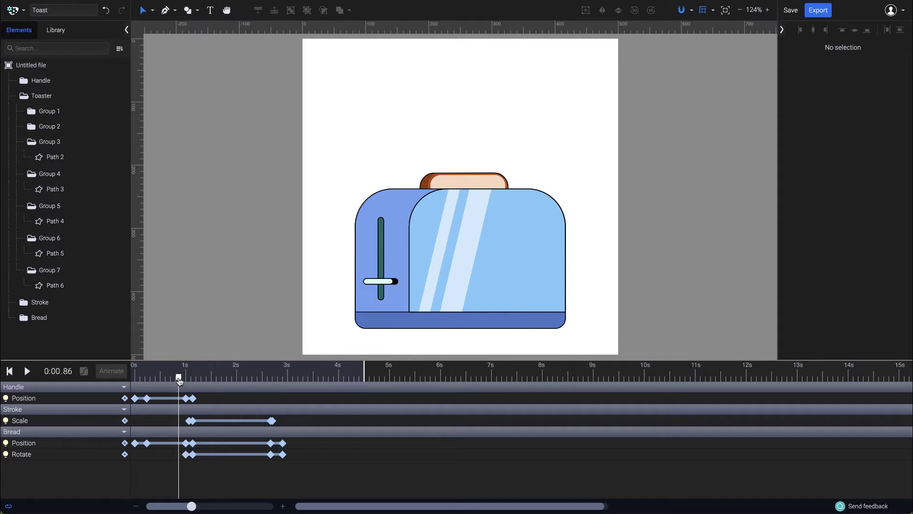
- Shift the later Handle, Stroke and Bread keyframes about one second later
mouse_move(179, 379)
mouse_down()
mouse_move(147, 379)
mouse_move(190, 381)
mouse_move(178, 380)
mouse_up()
mouse_move(319, 461)
mouse_down()
mouse_move(189, 412)
mouse_move(186, 400)
mouse_up()
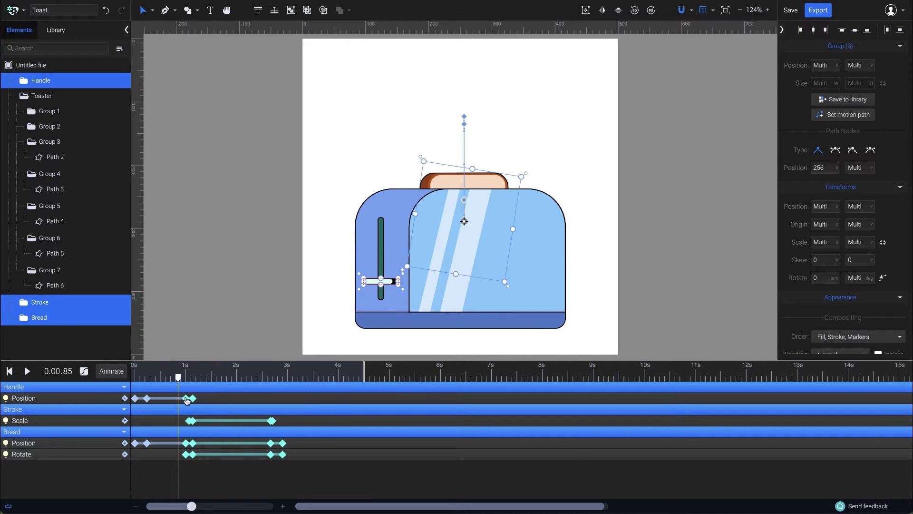
drag(186, 399, 236, 401)
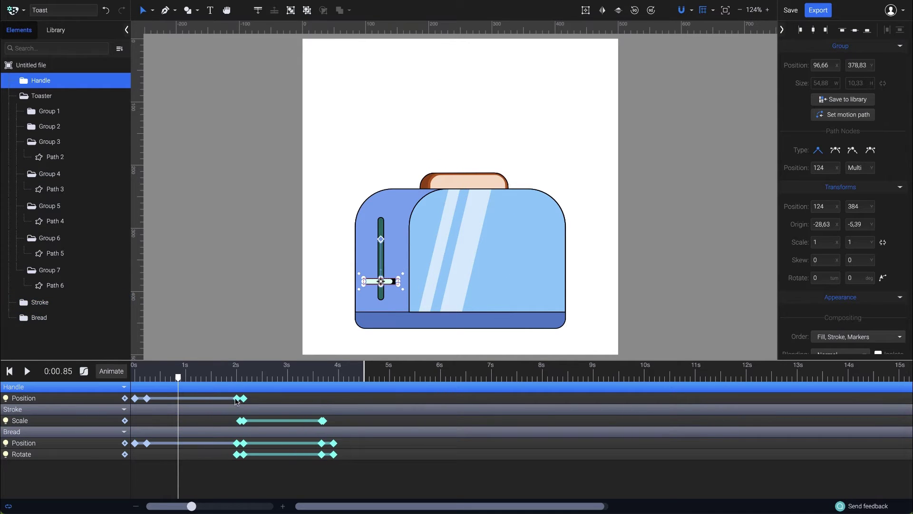
drag(179, 377, 200, 389)
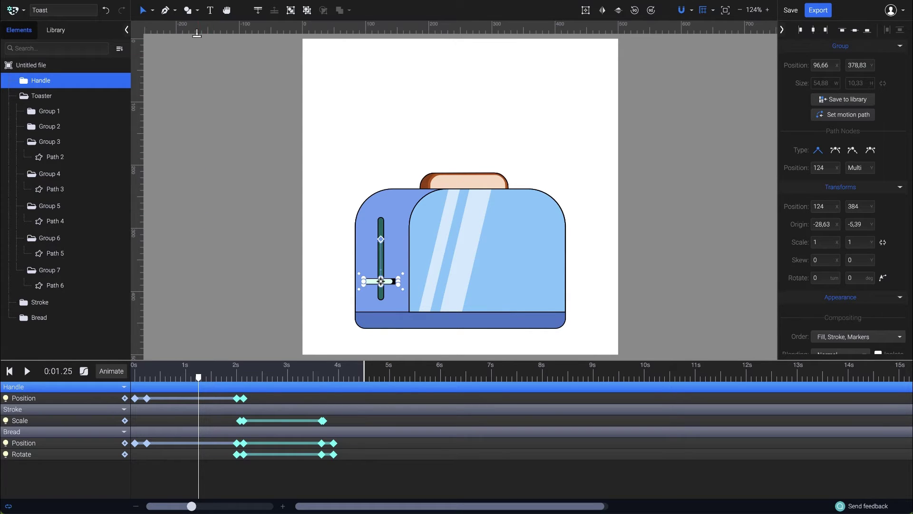
- Draw a circle with the Ellipse tool on the toaster's front panel
click(197, 11)
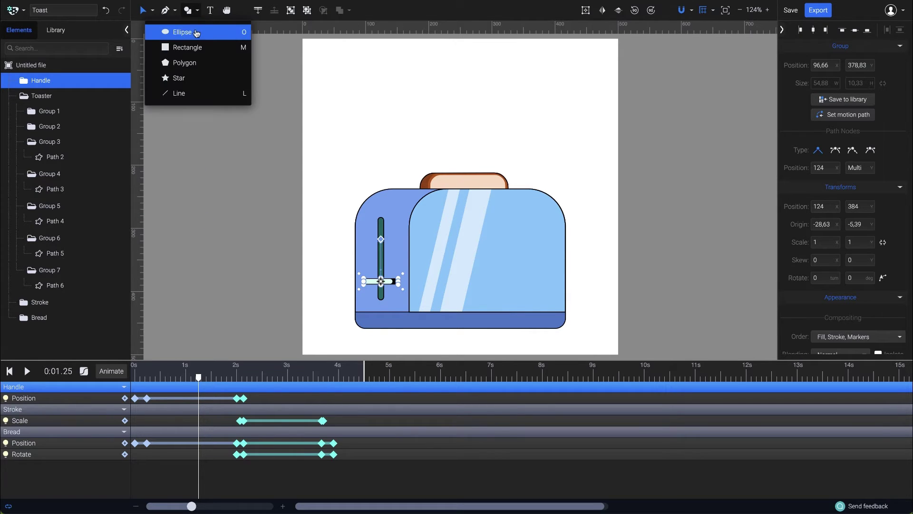
click(196, 33)
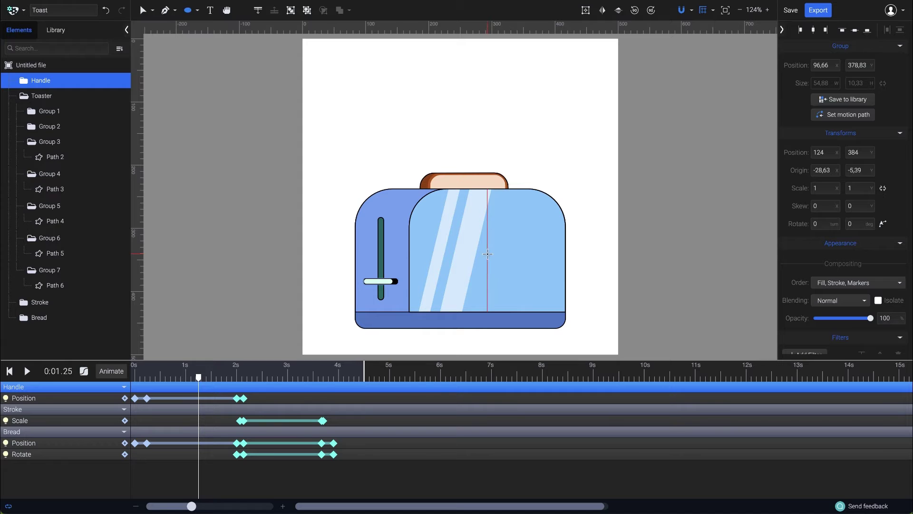
drag(487, 254, 511, 286)
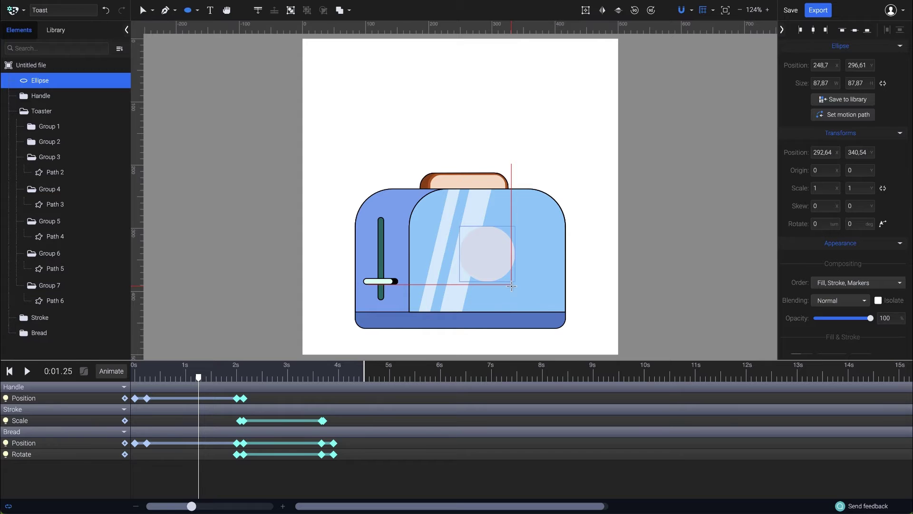
- Turn the circle into a white ring: no fill, #FFFFFF stroke, width 8
key(v)
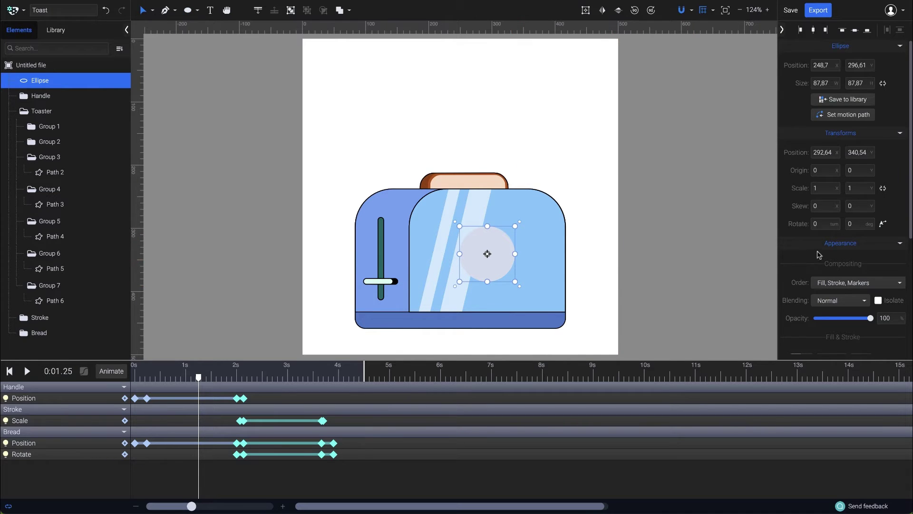
scroll(818, 254, down, 3)
click(796, 285)
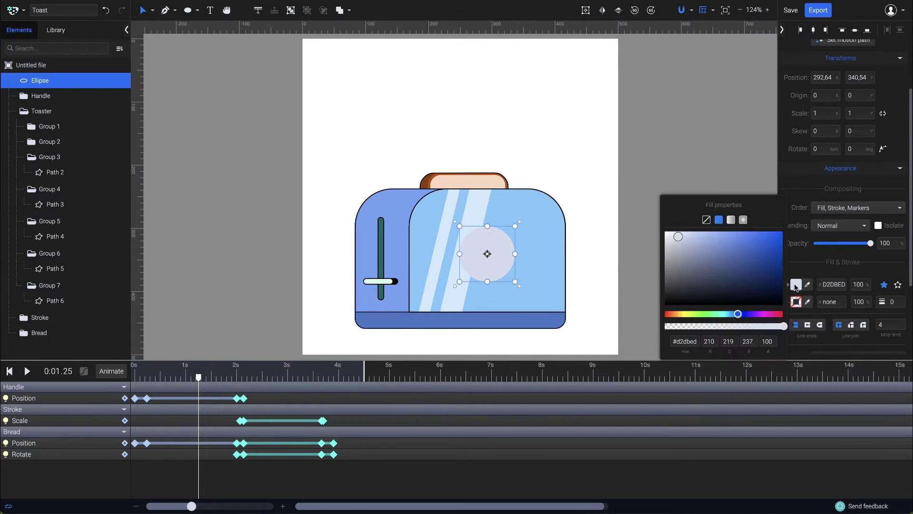
drag(677, 236, 659, 232)
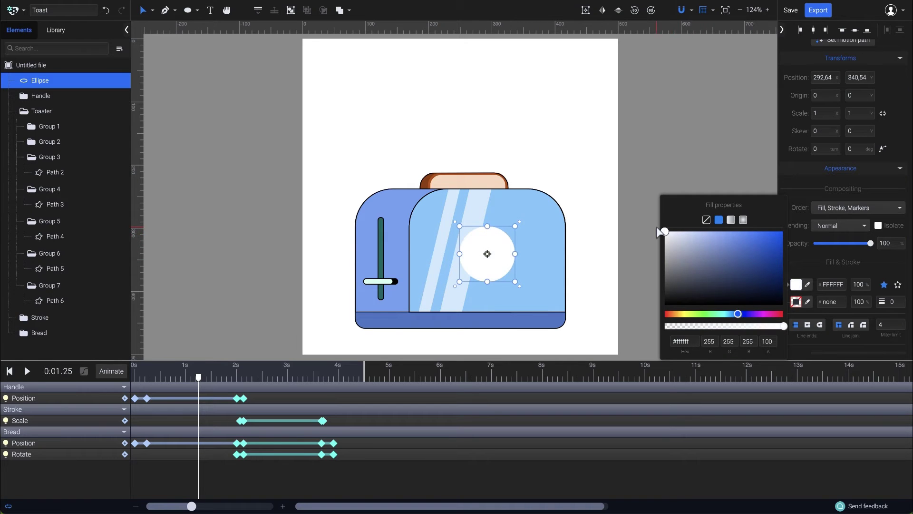
click(788, 239)
click(784, 295)
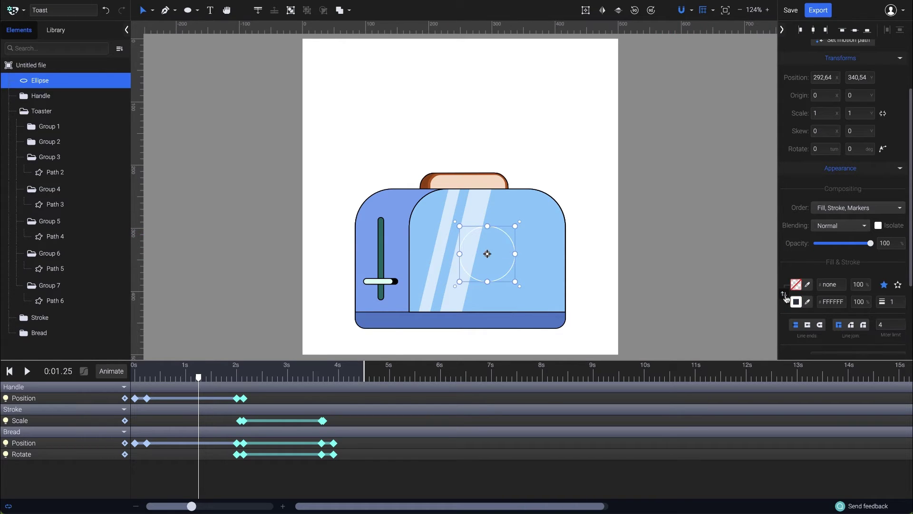
click(894, 302)
key(Up)
key(Up)
key(Up)
key(Up)
key(Up)
key(Up)
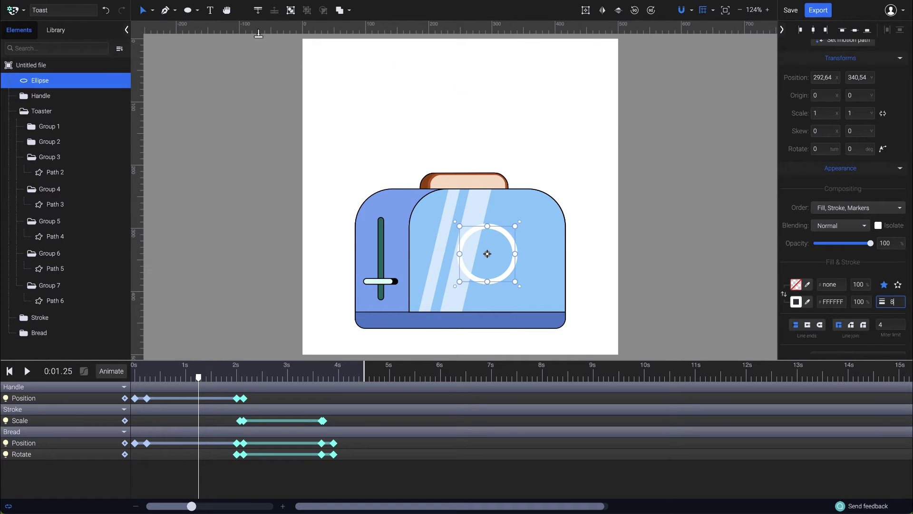
- Draw a three-point checkmark path inside the ring with the Pen tool
click(161, 13)
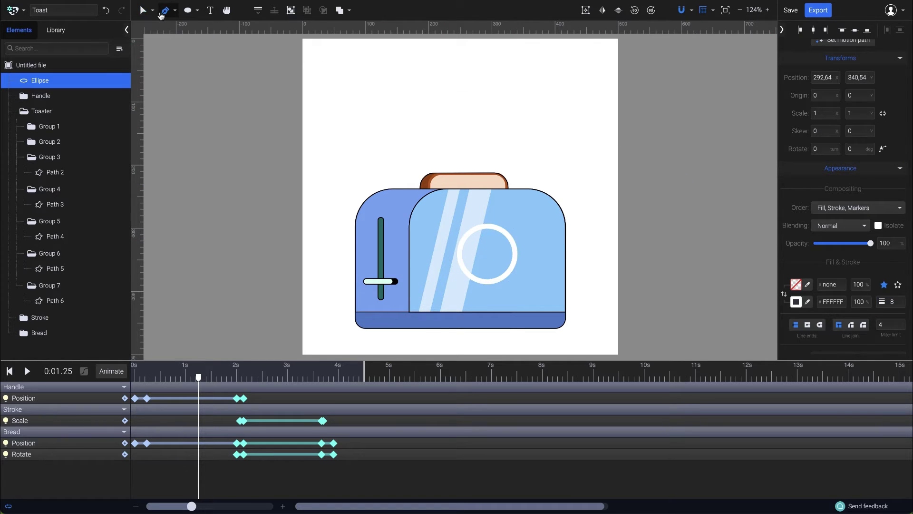
scroll(479, 267, up, 4)
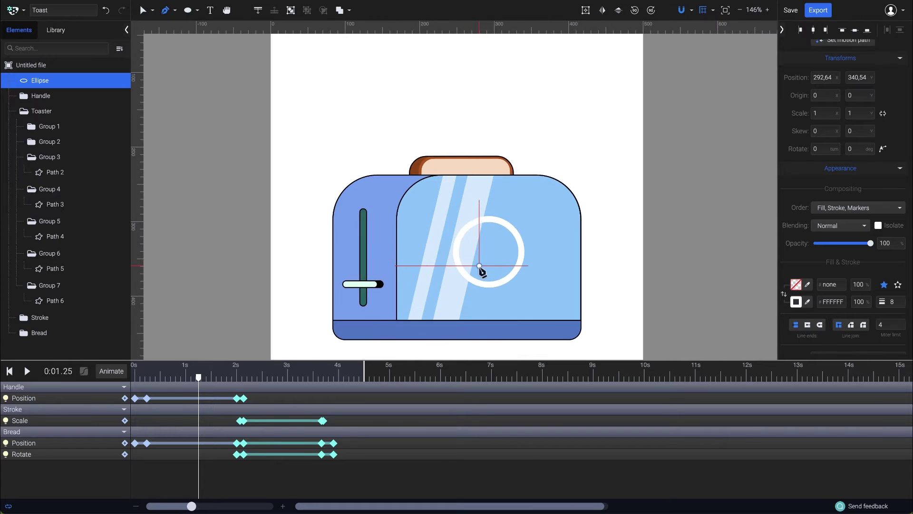
click(471, 249)
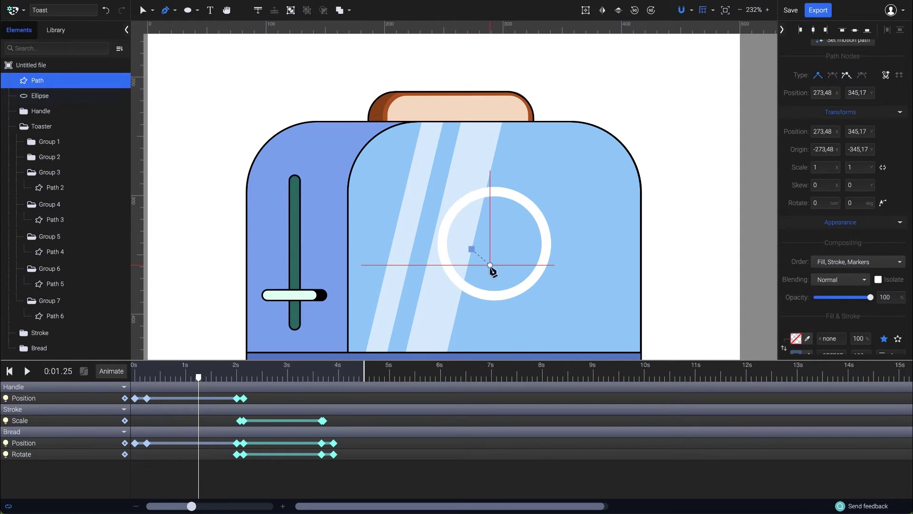
click(490, 266)
click(519, 230)
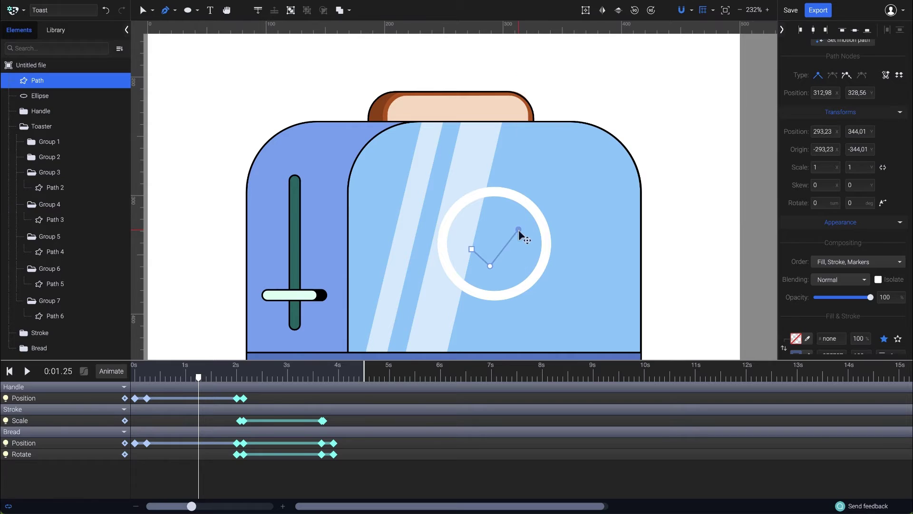
key(Escape)
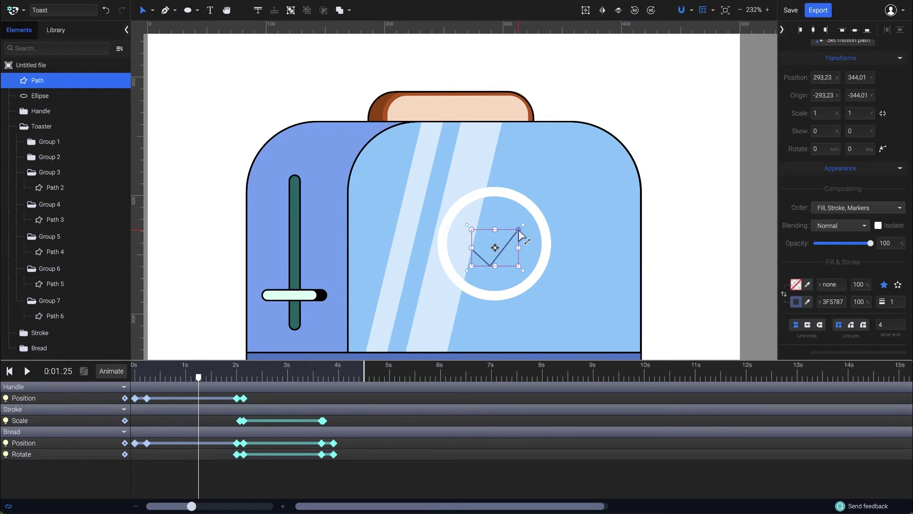
- Give the checkmark a white stroke with width 8
click(807, 306)
click(687, 246)
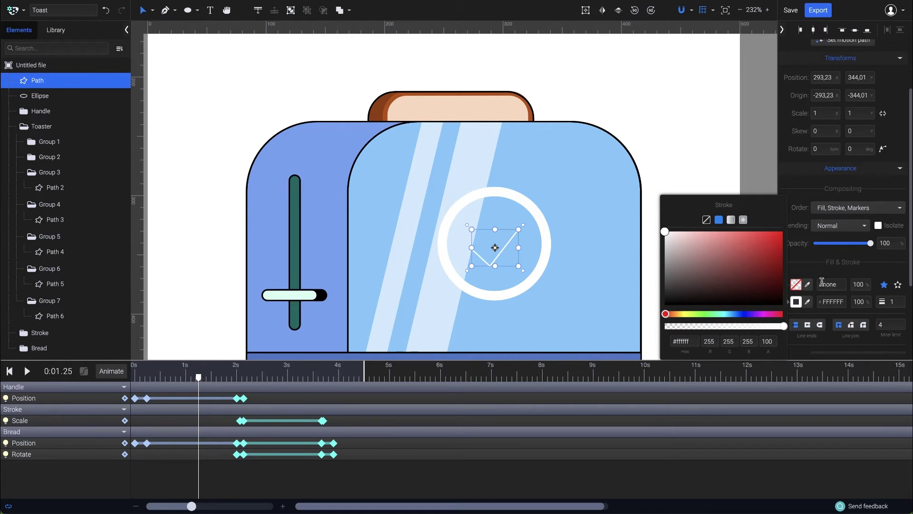
click(897, 303)
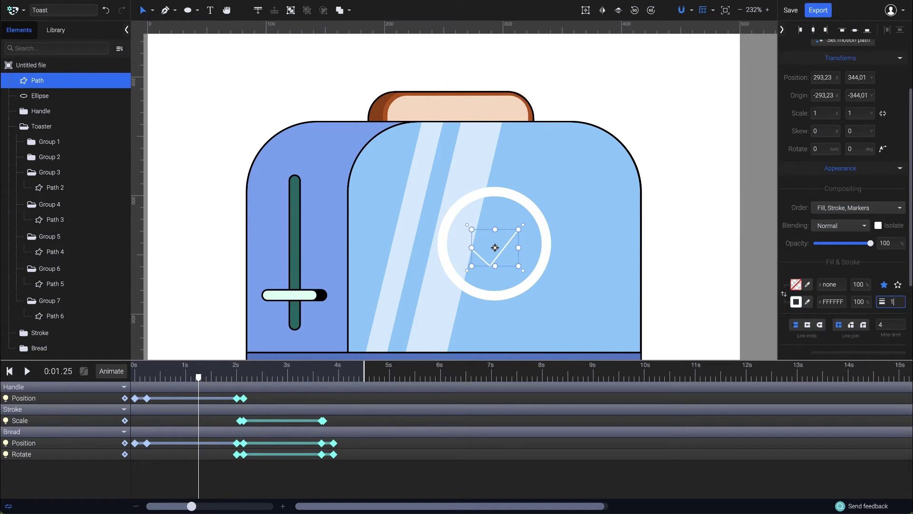
key(Up)
key(Up)
key(Up)
key(Up)
key(Up)
key(Up)
key(Up)
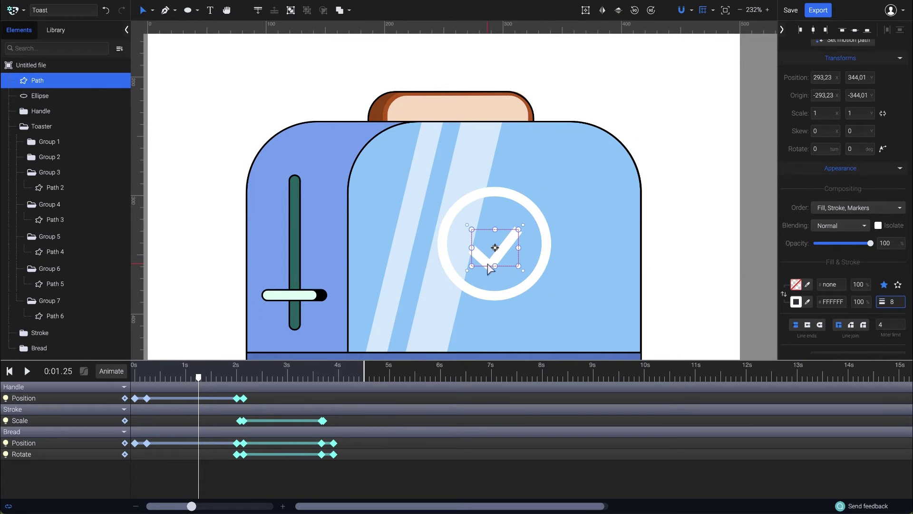
- Adjust the checkmark's bottom corner node to refine its shape
click(387, 216)
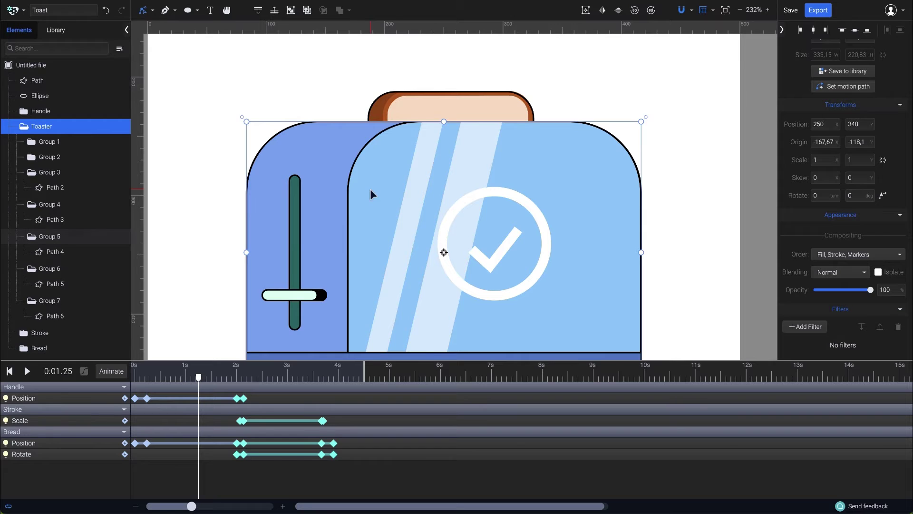
double_click(498, 252)
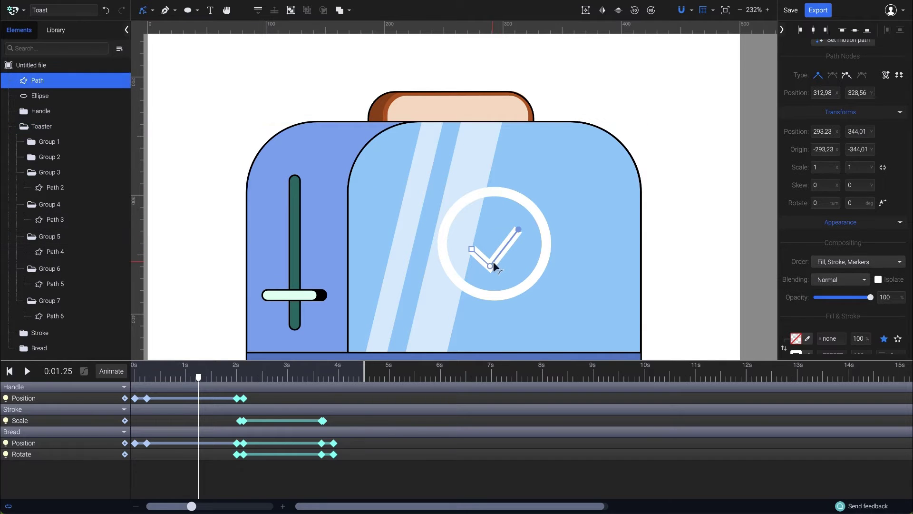
drag(491, 266, 473, 246)
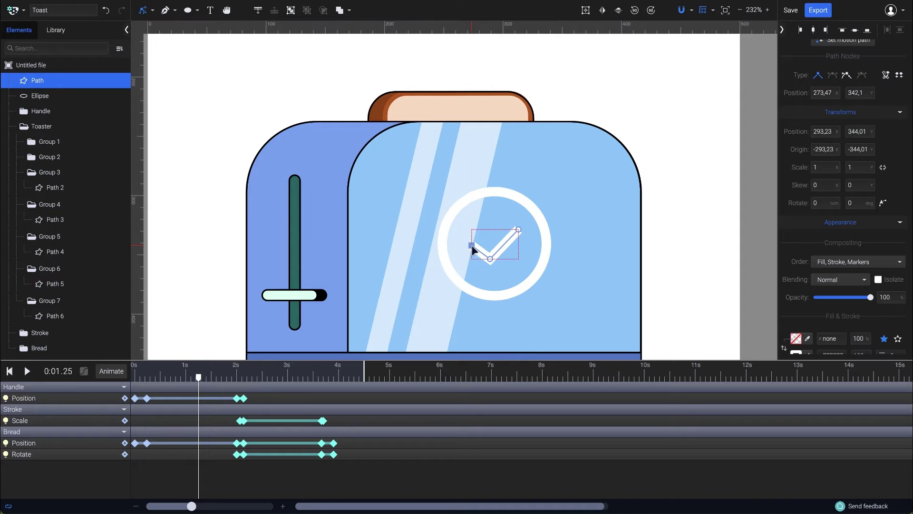
click(619, 261)
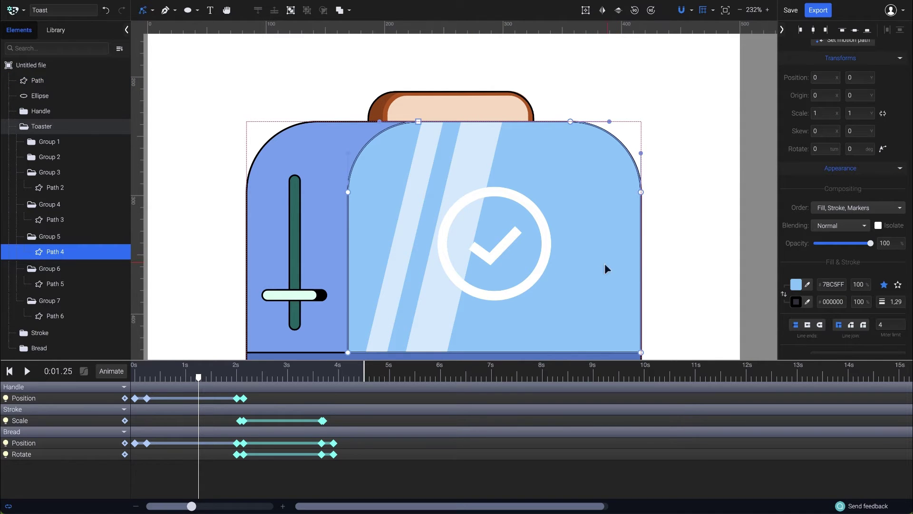
- Add a Stroke offset animation to the ring, with its first keyframe near 0.23 s
click(484, 296)
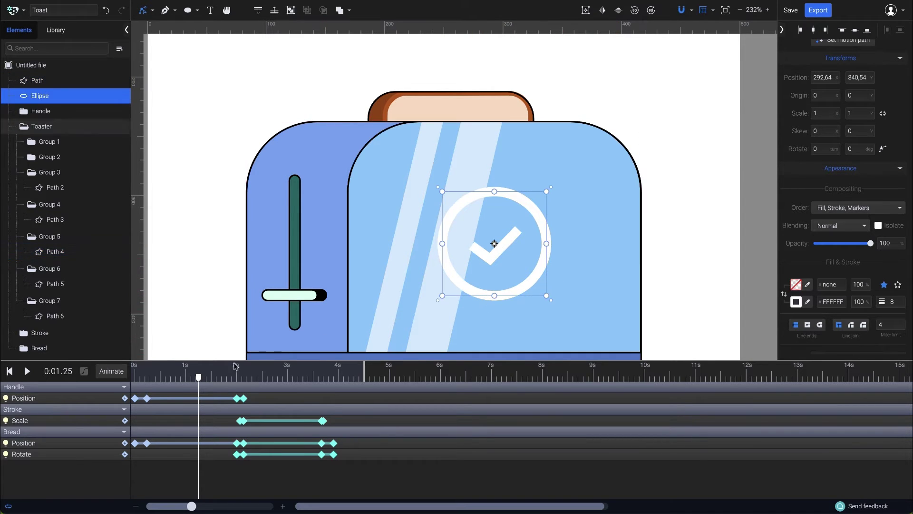
drag(198, 378, 149, 378)
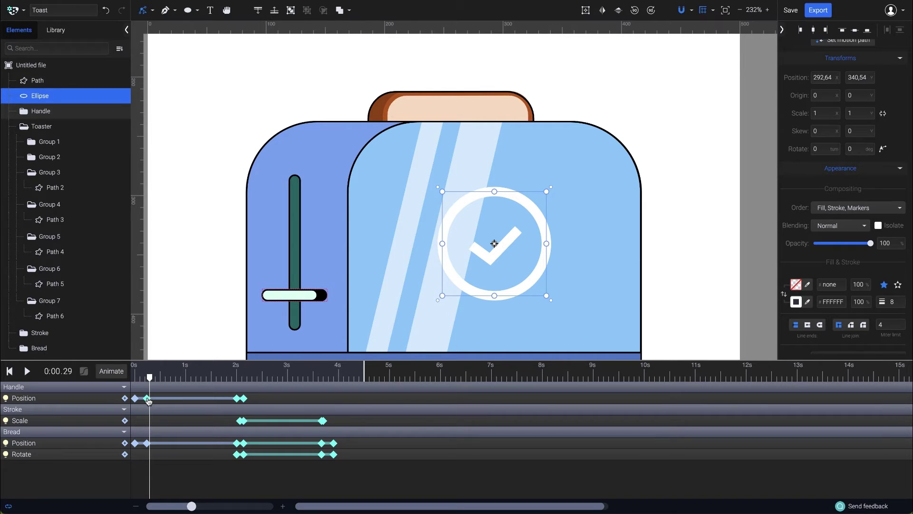
click(147, 399)
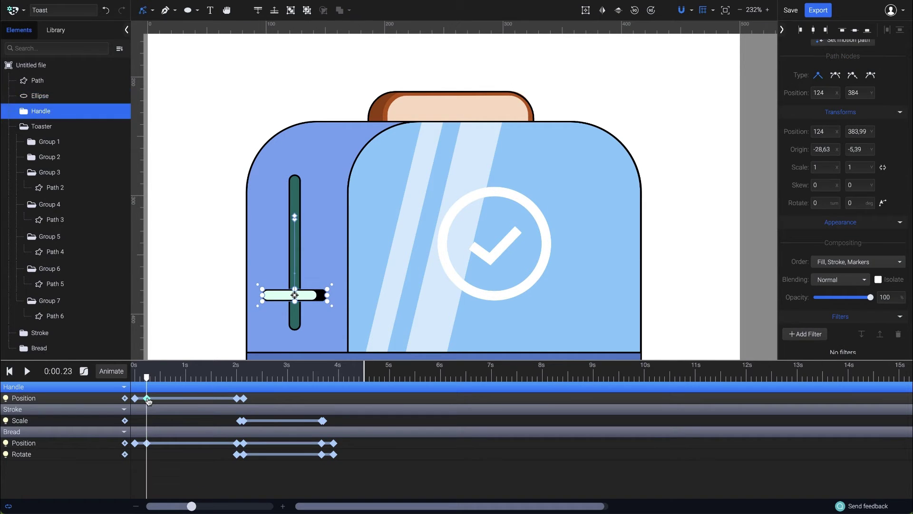
click(482, 296)
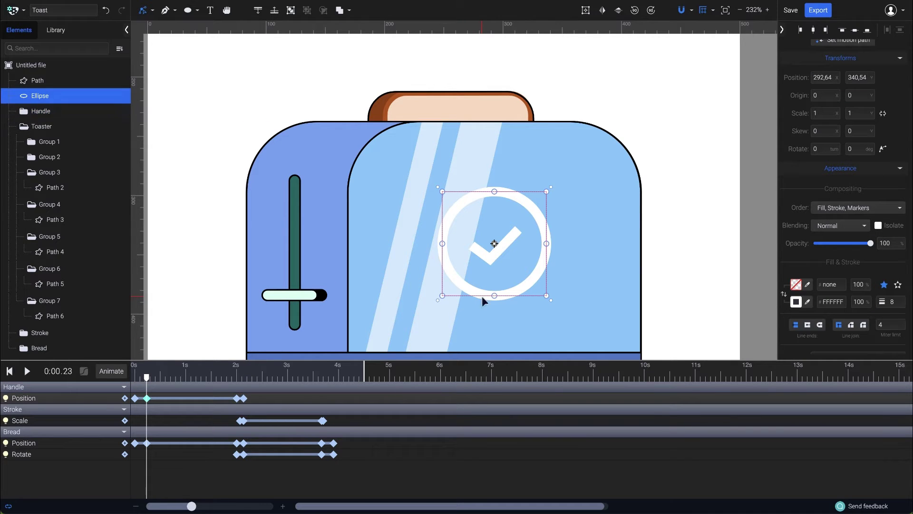
click(103, 372)
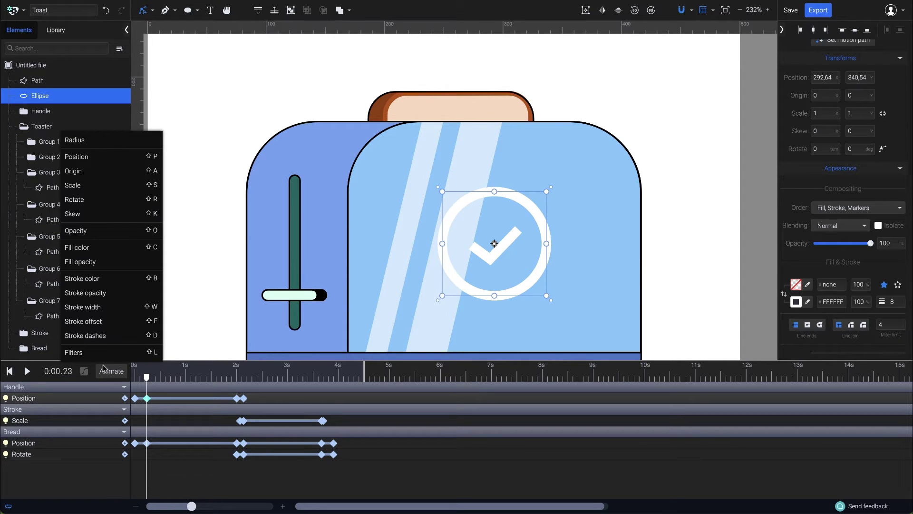
click(115, 327)
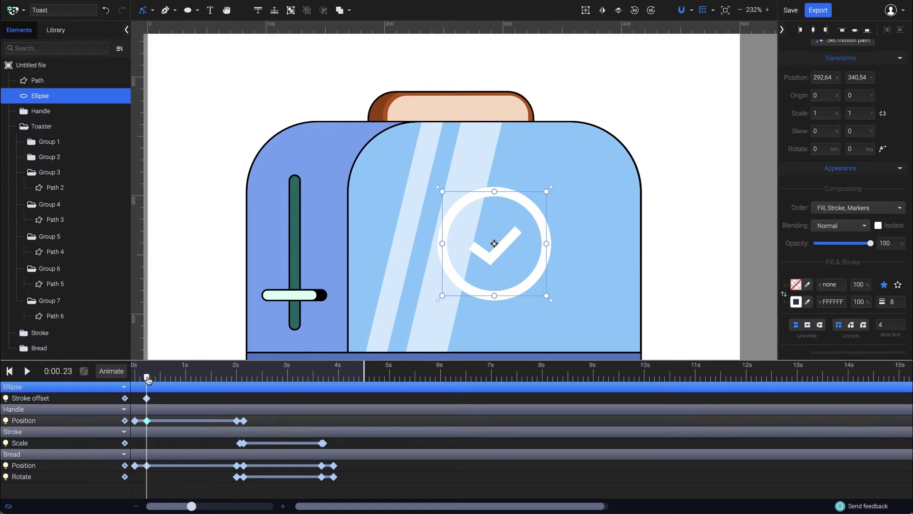
- At 1.90 s, set the ring's offset and dashes to the full stroke length (276.05)
drag(148, 379, 236, 385)
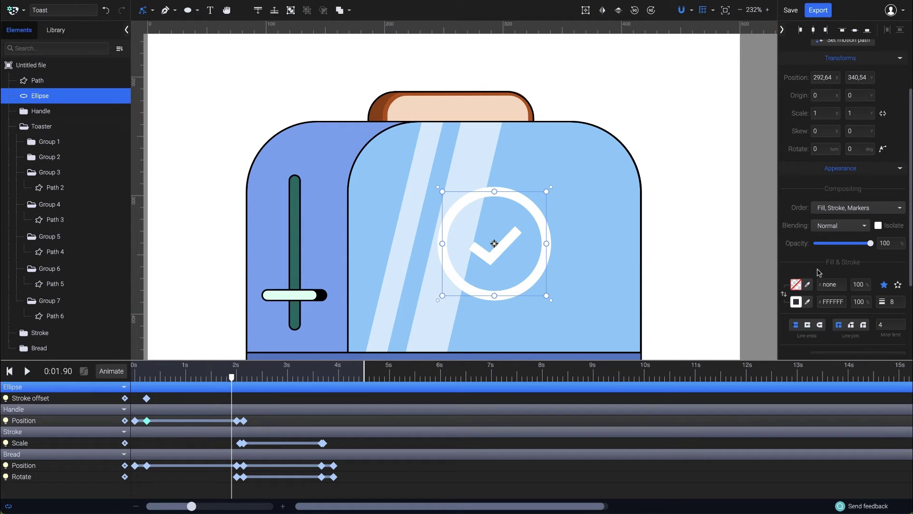
scroll(821, 271, down, 1)
scroll(822, 271, down, 2)
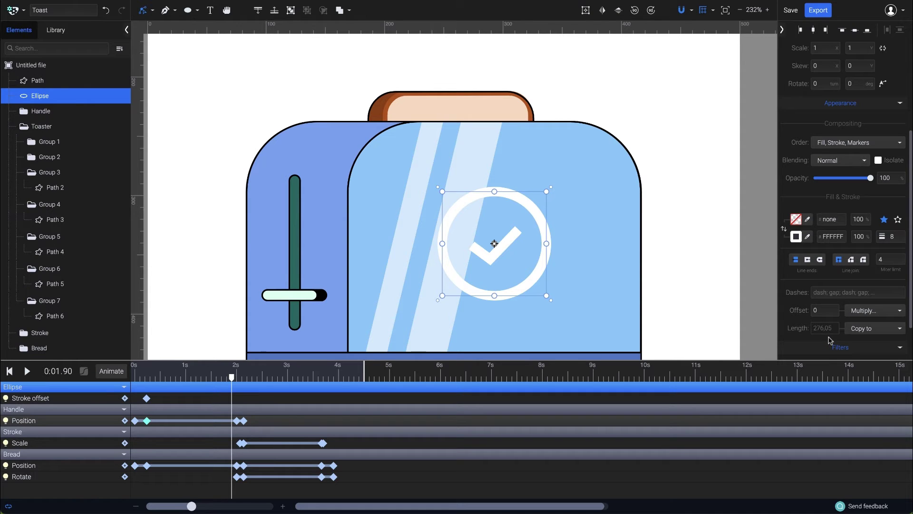
click(880, 333)
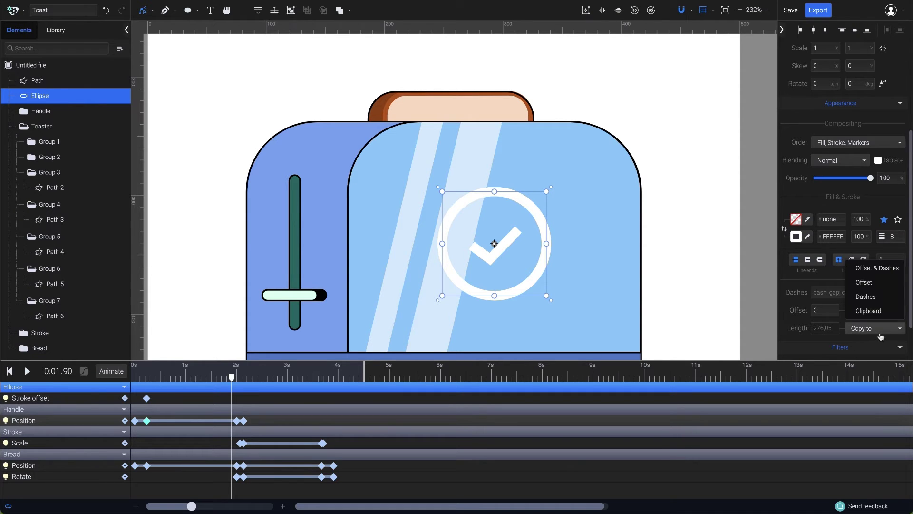
click(894, 270)
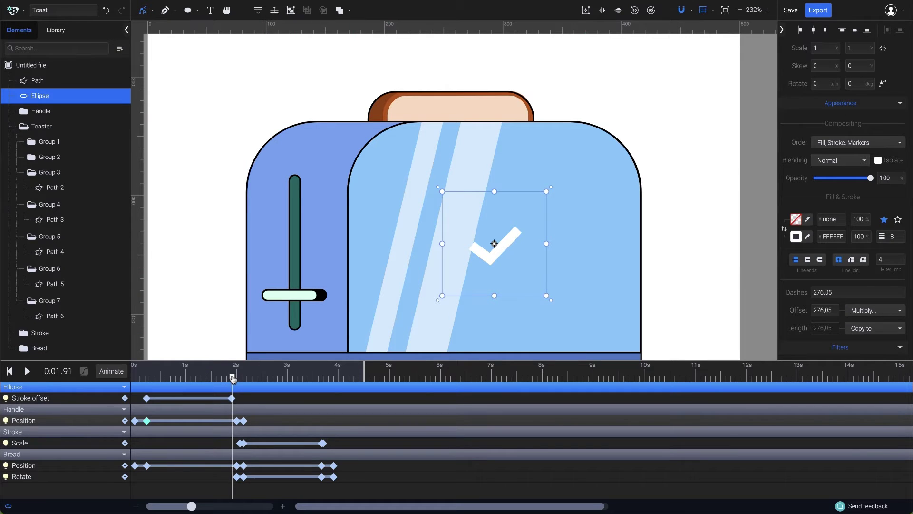
mouse_move(231, 379)
mouse_down()
mouse_move(148, 381)
mouse_move(233, 384)
mouse_up()
- Rotate the ring to -90°, scrub to check the arc start, and select its offset keyframes
drag(553, 192, 447, 197)
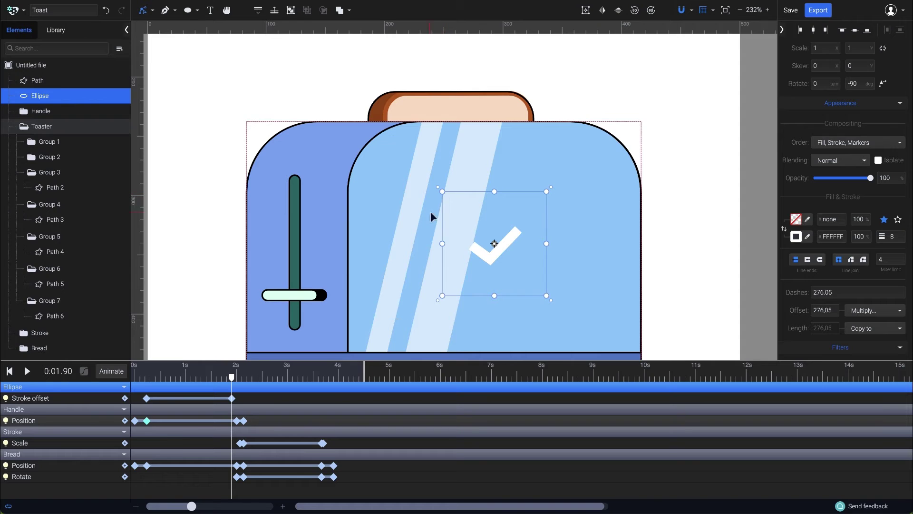
drag(231, 379, 212, 377)
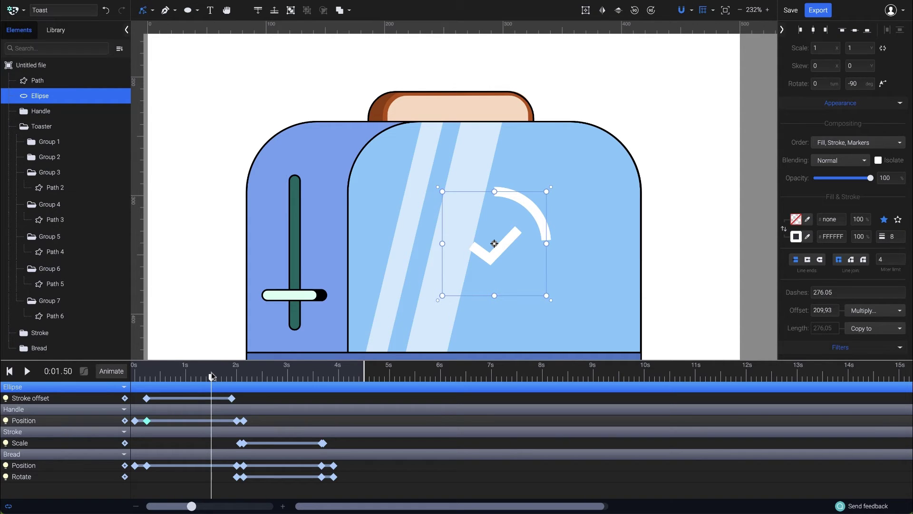
click(224, 399)
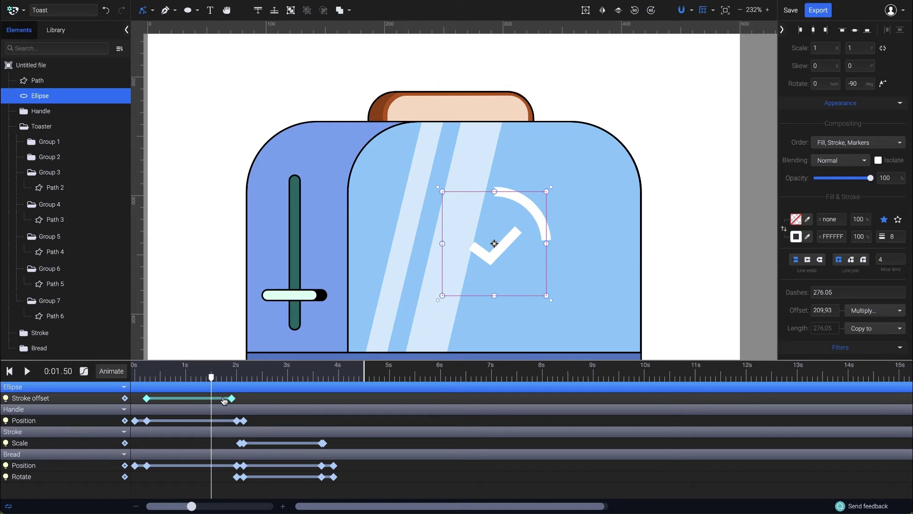
- Reverse the ring's Stroke offset keyframes so it draws in, reaching offset 0 at 1.90 s
right_click(224, 399)
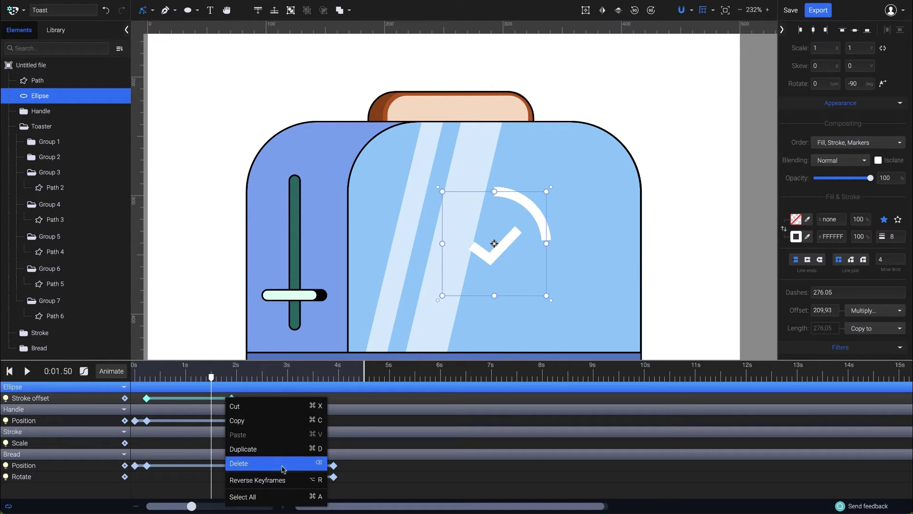
click(288, 480)
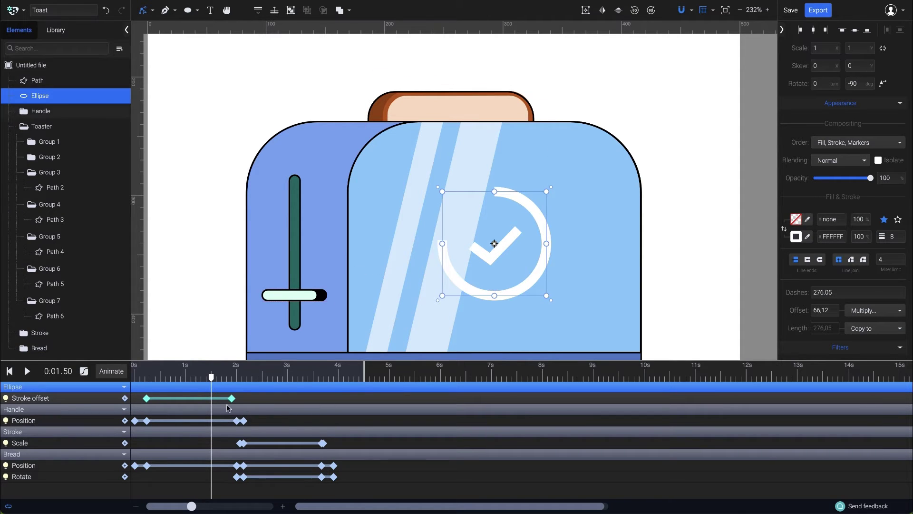
drag(211, 379, 233, 383)
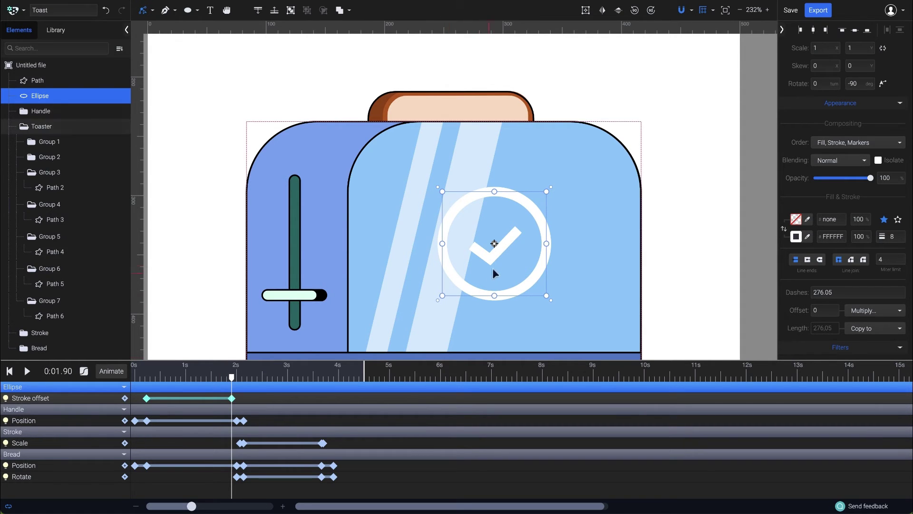
- Animate the check mark's stroke offset from 53.88 at 1.90 s to 0 at 2.10 s
click(493, 255)
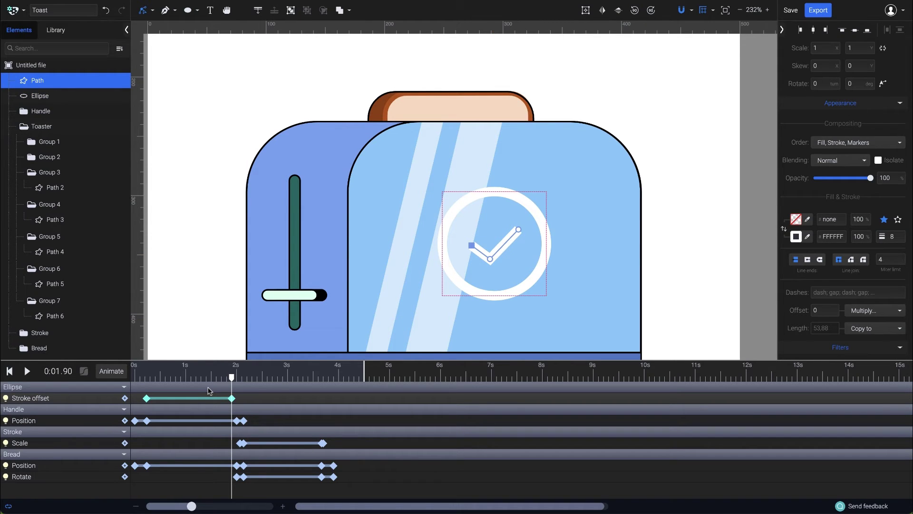
click(109, 376)
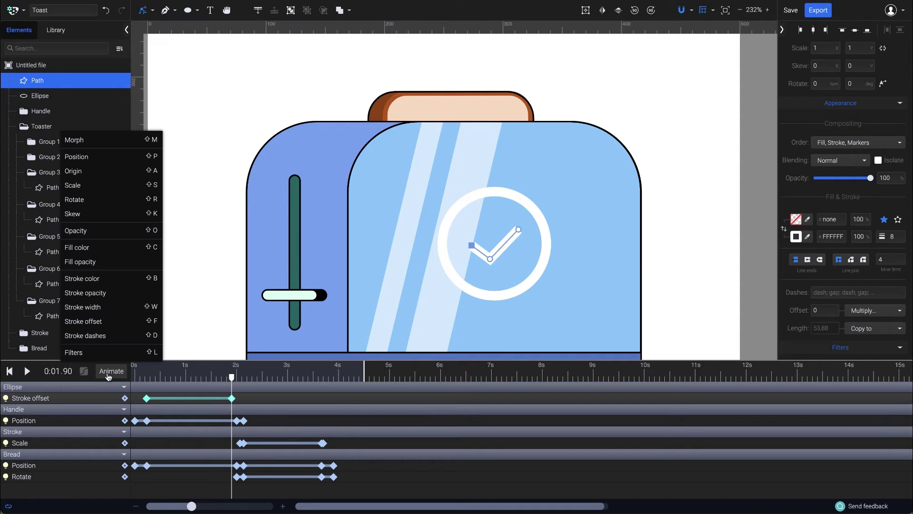
click(109, 322)
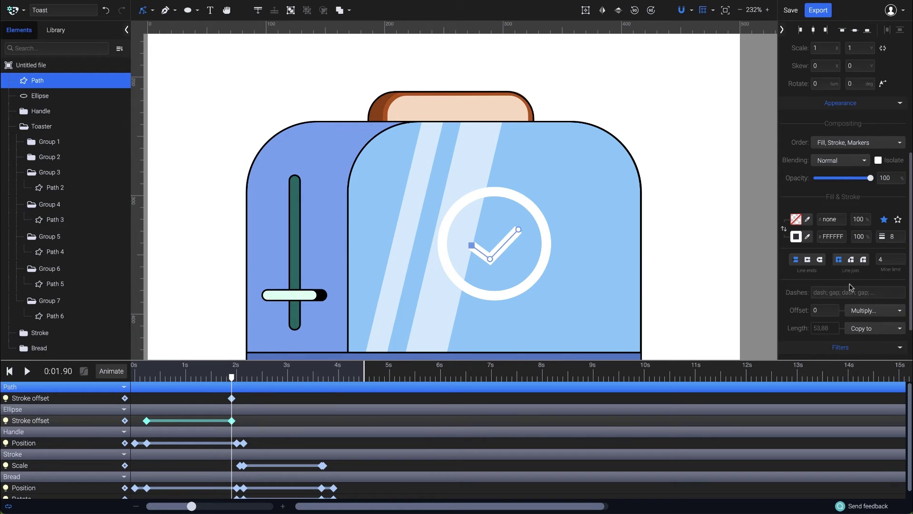
click(887, 326)
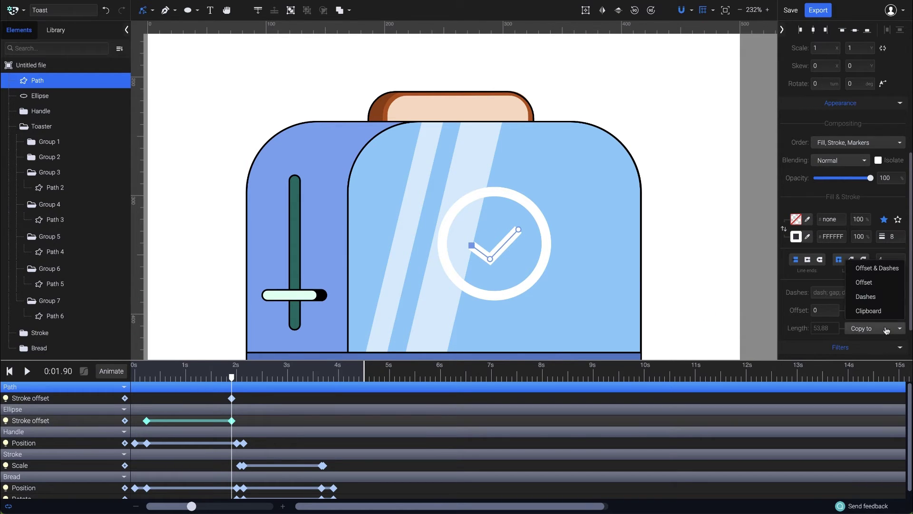
click(882, 269)
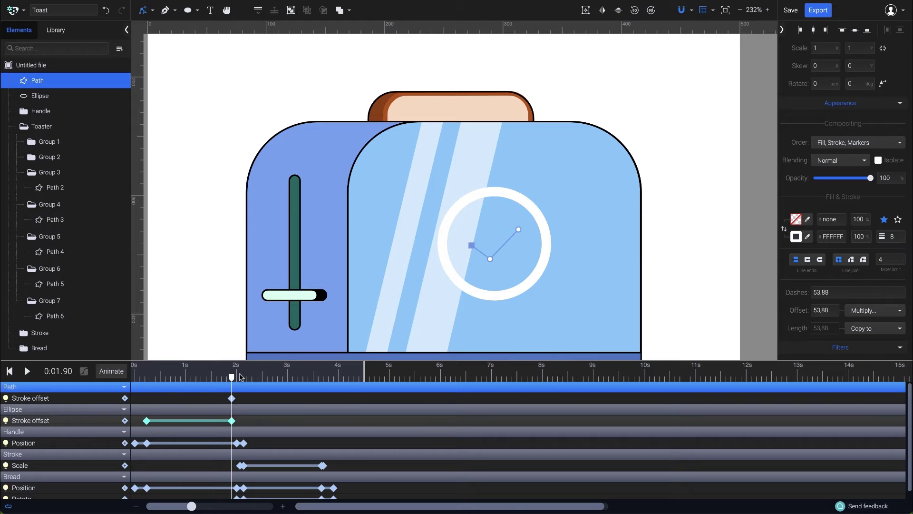
drag(235, 378, 242, 378)
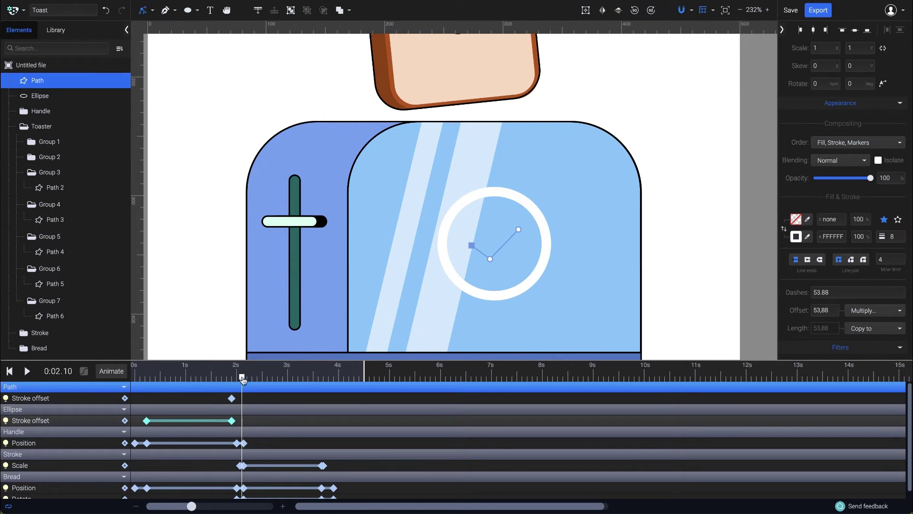
double_click(826, 309)
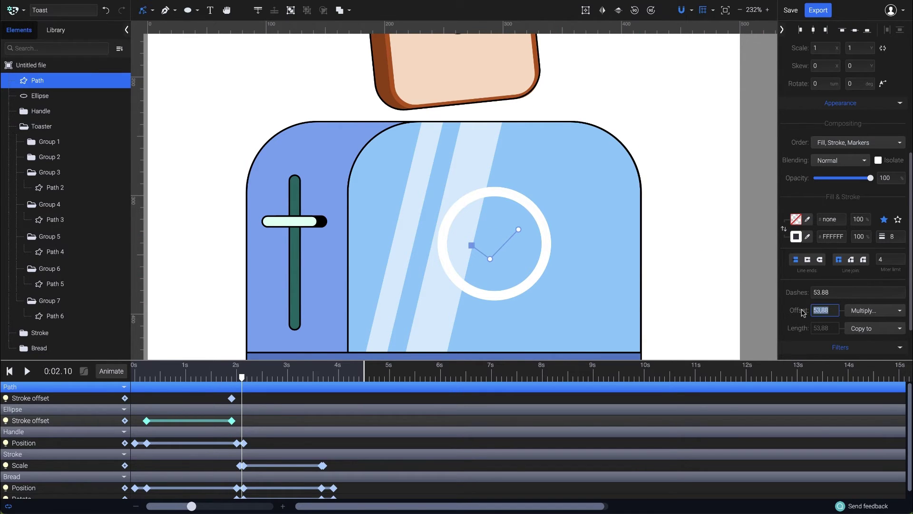
text(0)
key(Return)
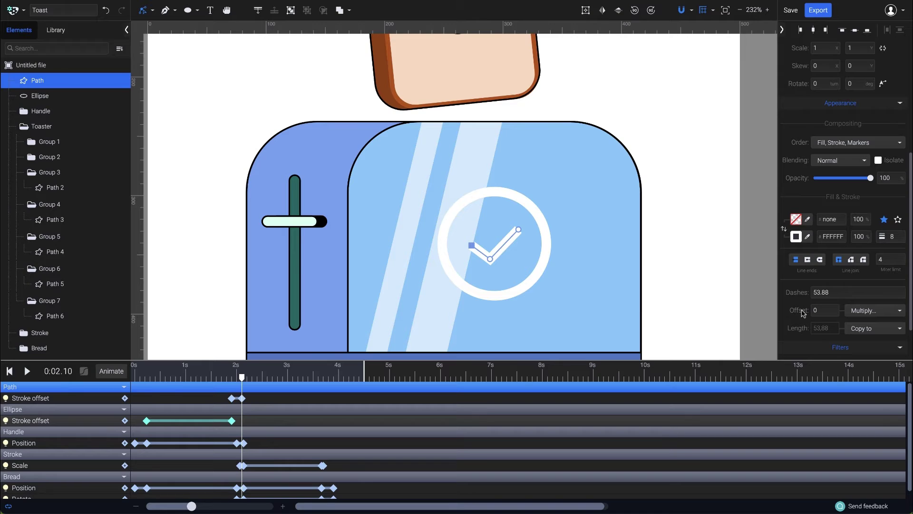
- Play the animation from the start to watch the check mark draw in
click(137, 377)
key(space)
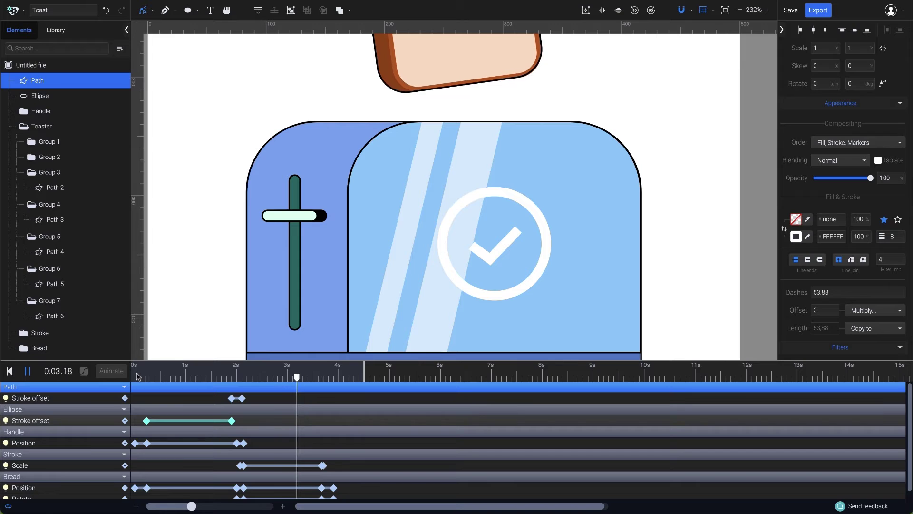
key(space)
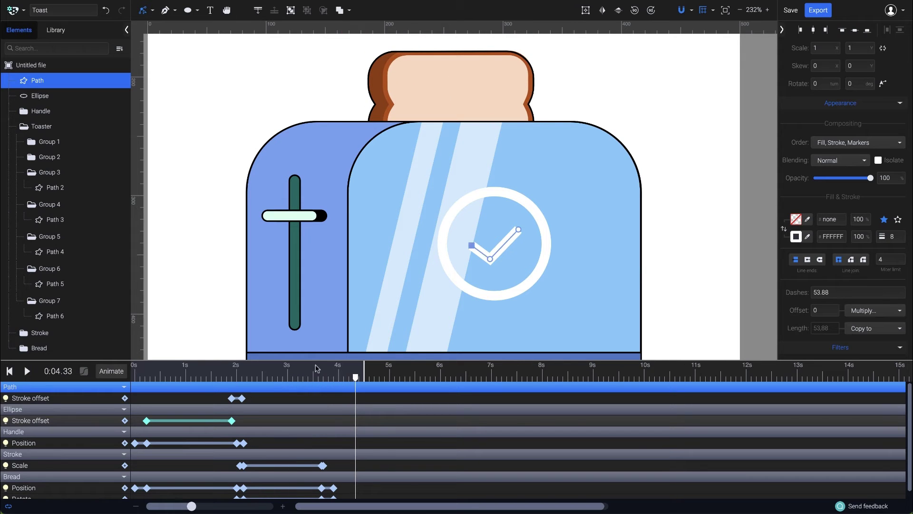
- Group the stripe groups Group 3 and Group 4 together and name the new group Reflection
click(419, 331)
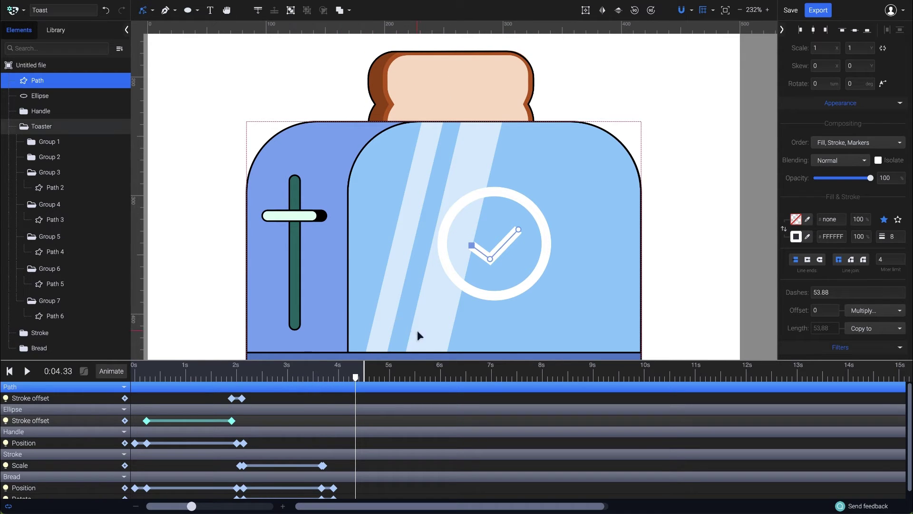
click(382, 326)
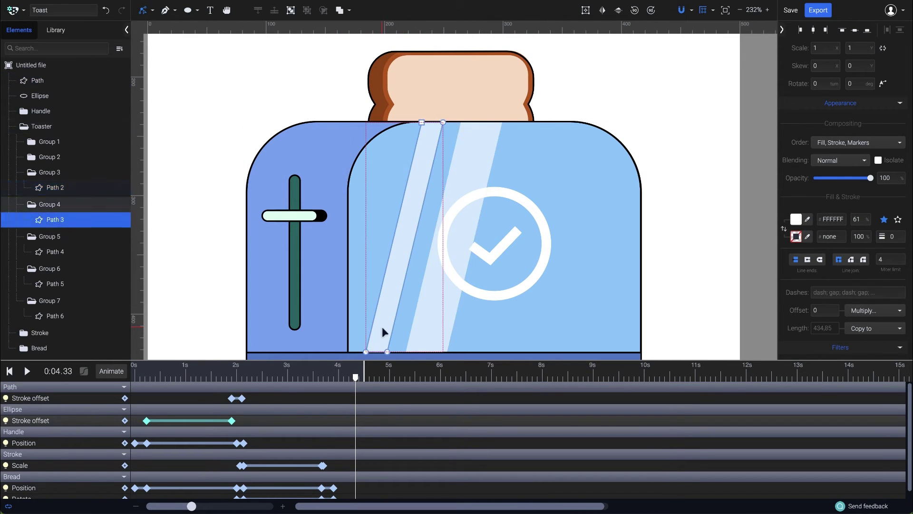
shift+click(422, 326)
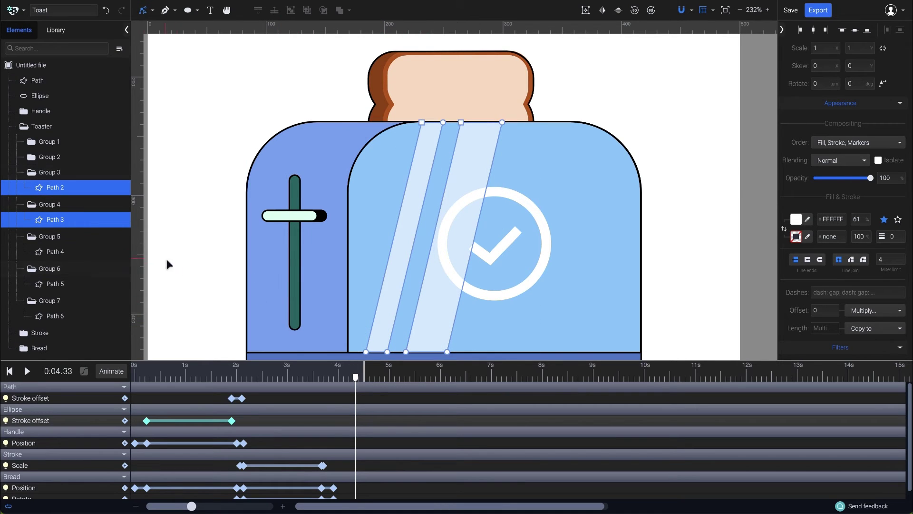
click(61, 174)
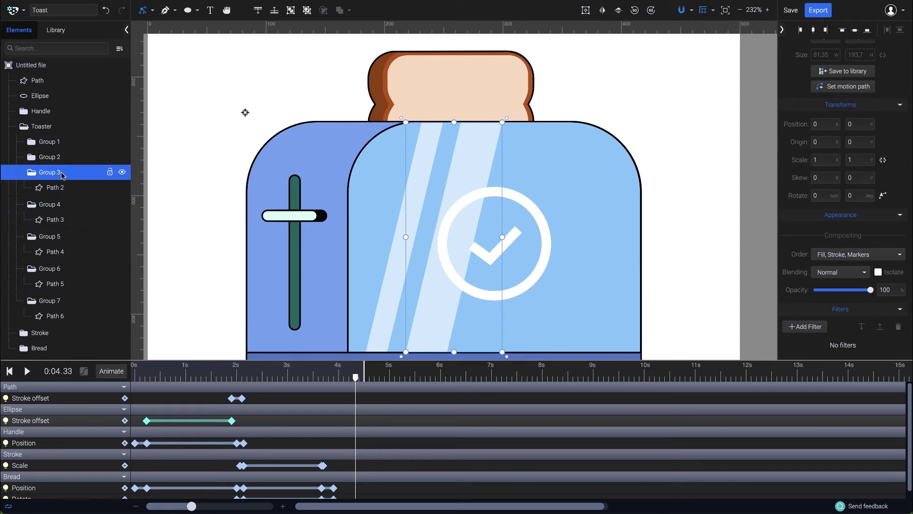
shift+click(56, 205)
right_click(56, 204)
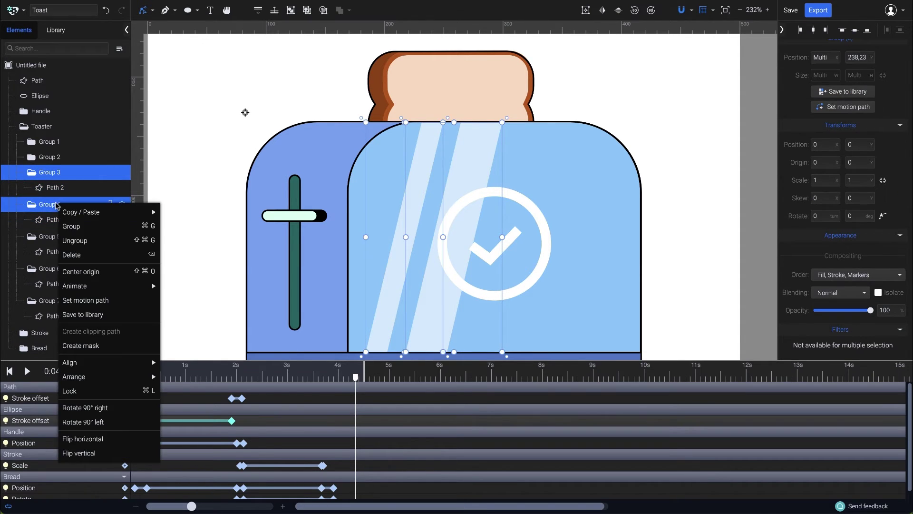
click(107, 226)
double_click(49, 172)
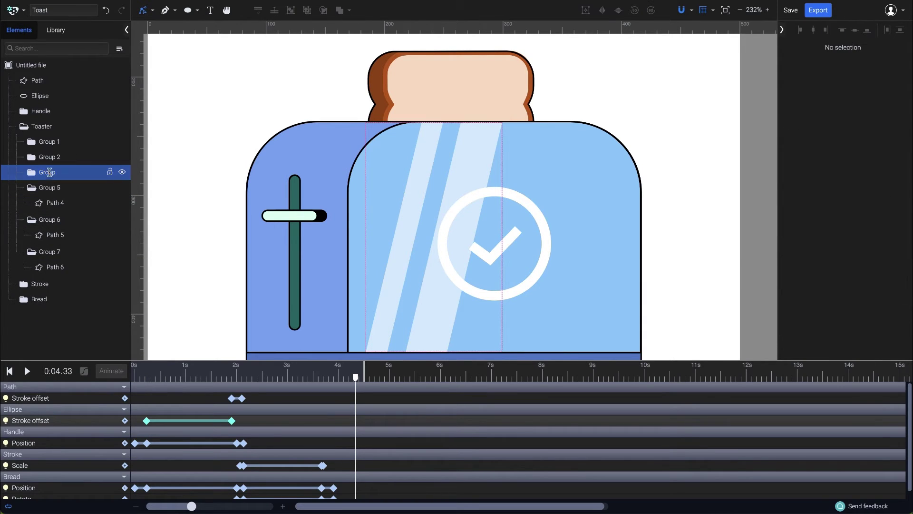
text(Reflection)
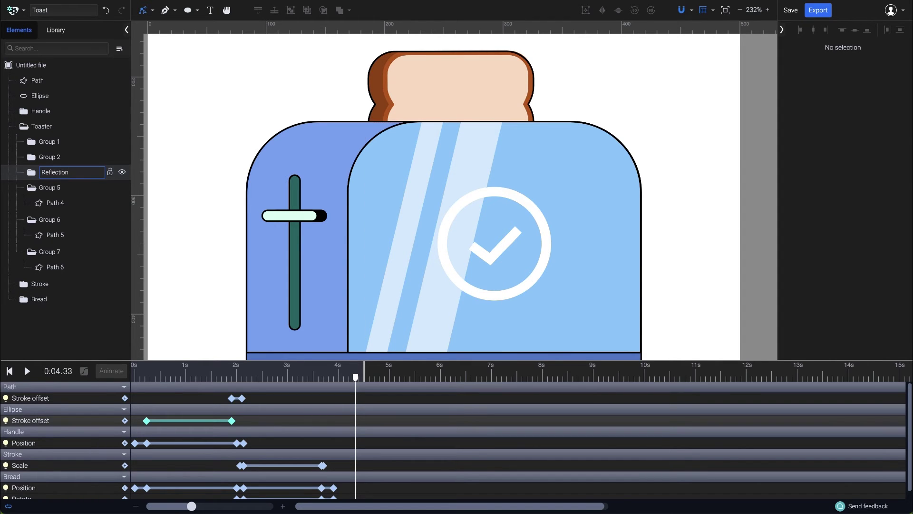
key(Return)
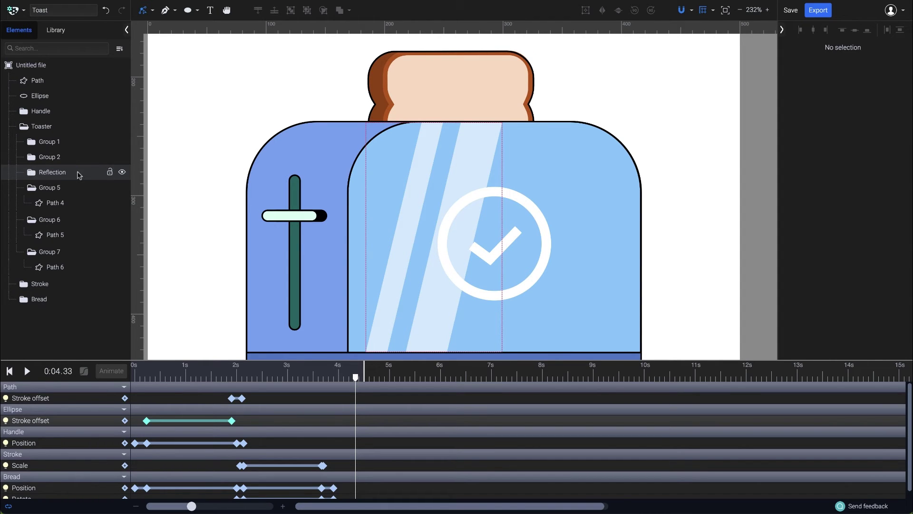
- Rename the toaster's front panel layer Path 4 to Toaster-front
click(614, 239)
drag(609, 261, 503, 274)
key(ctrl+z)
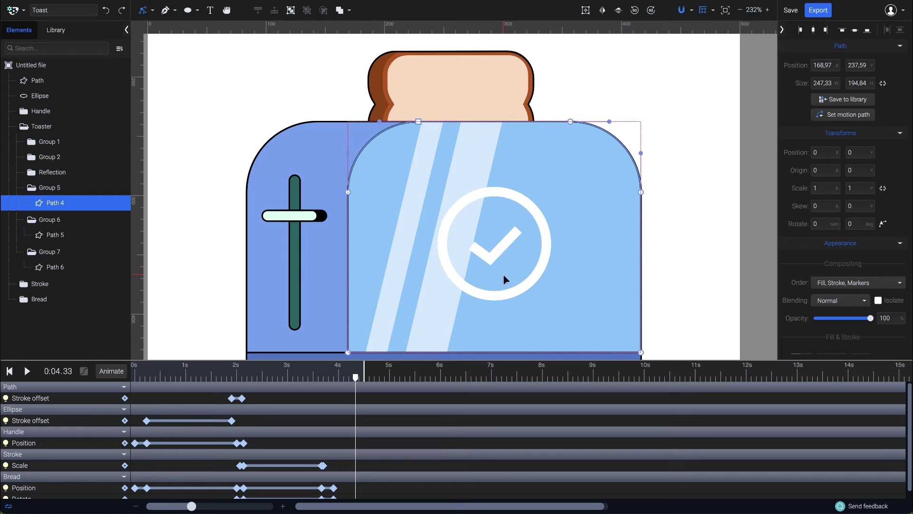
double_click(57, 204)
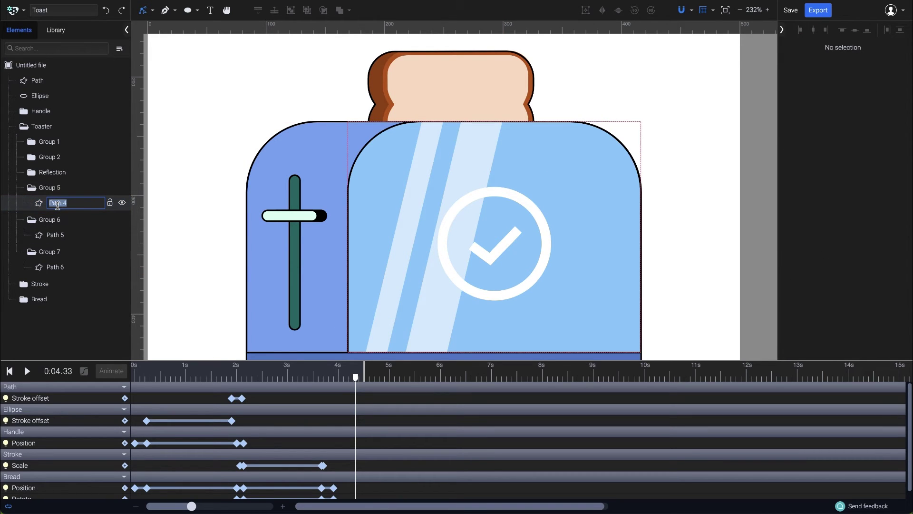
text(Toaster-front)
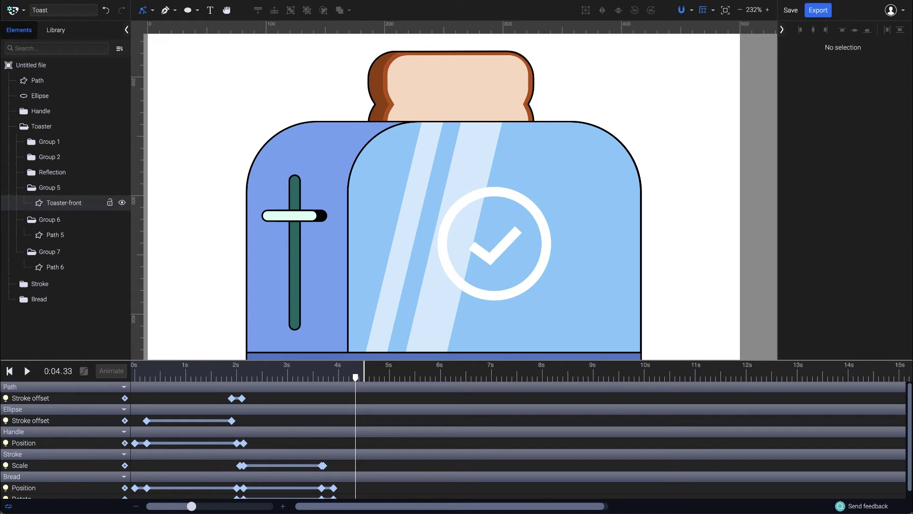
click(94, 206)
- Duplicate Toaster-front and name the copy Toaster-mask
right_click(95, 210)
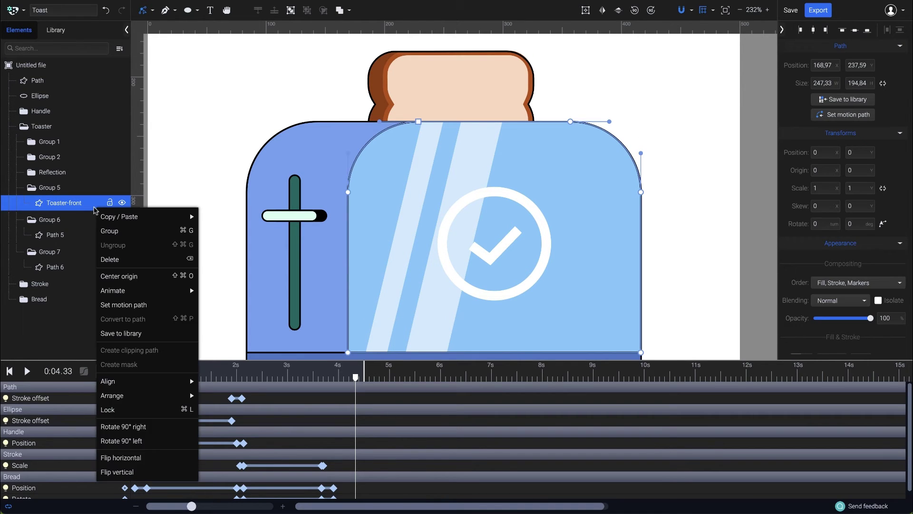
mouse_move(145, 218)
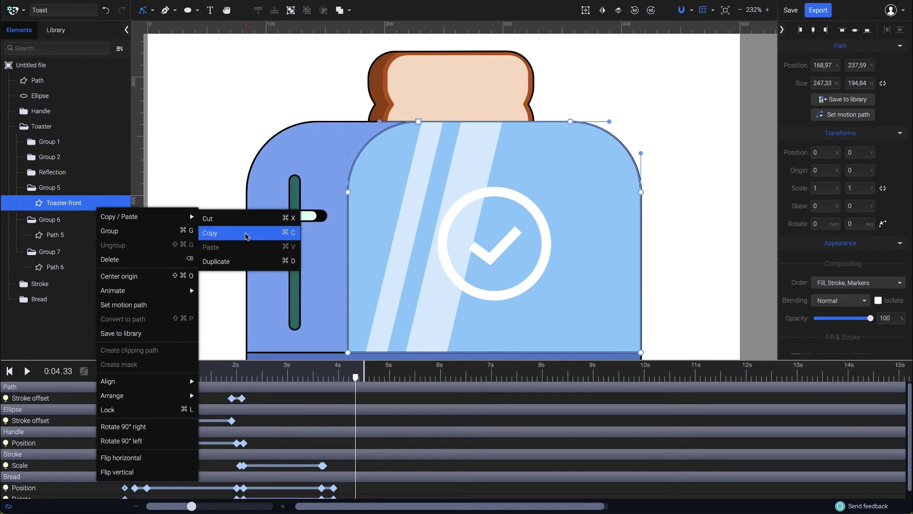
click(257, 263)
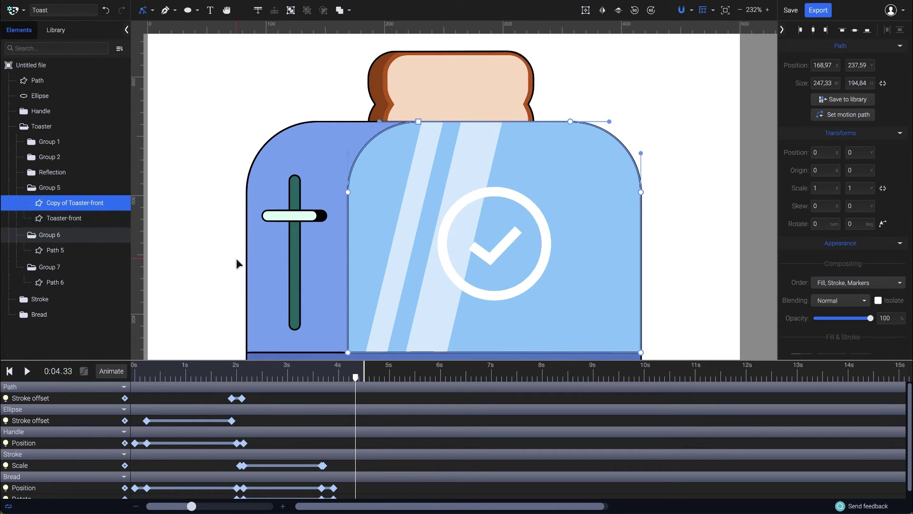
double_click(74, 204)
text(Toaster-mask)
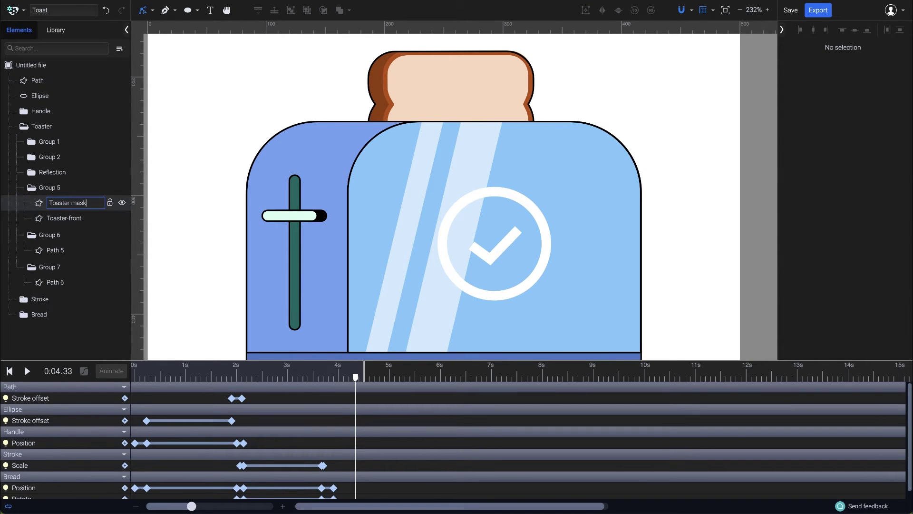
key(Return)
- Move Toaster-mask above Reflection and use it to mask the Reflection group
click(74, 204)
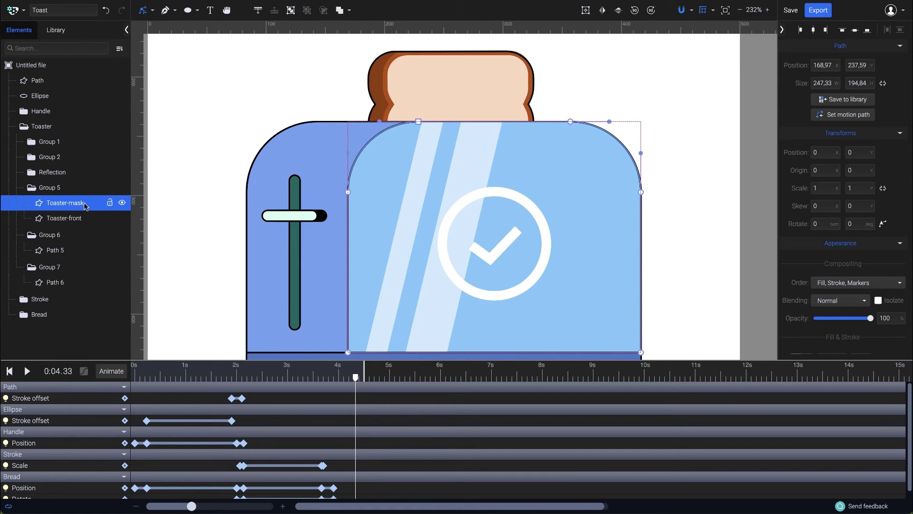
drag(83, 205, 14, 162)
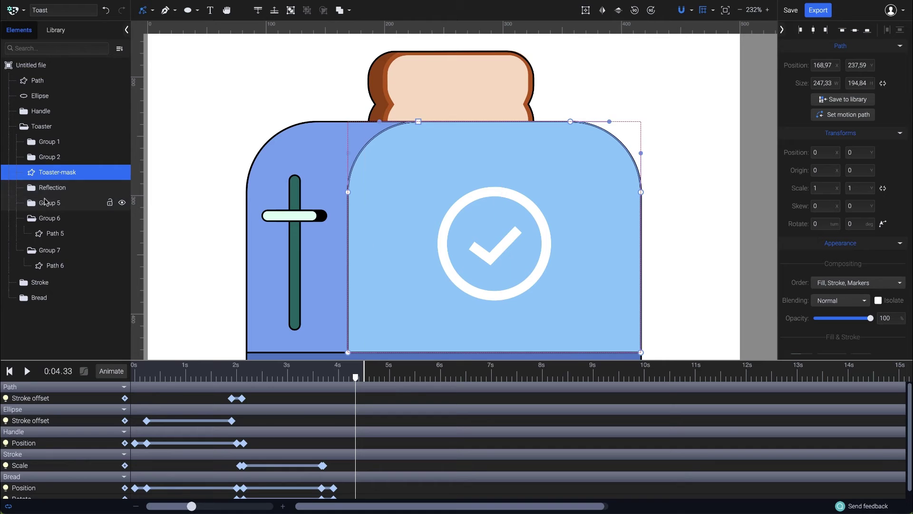
shift+click(85, 193)
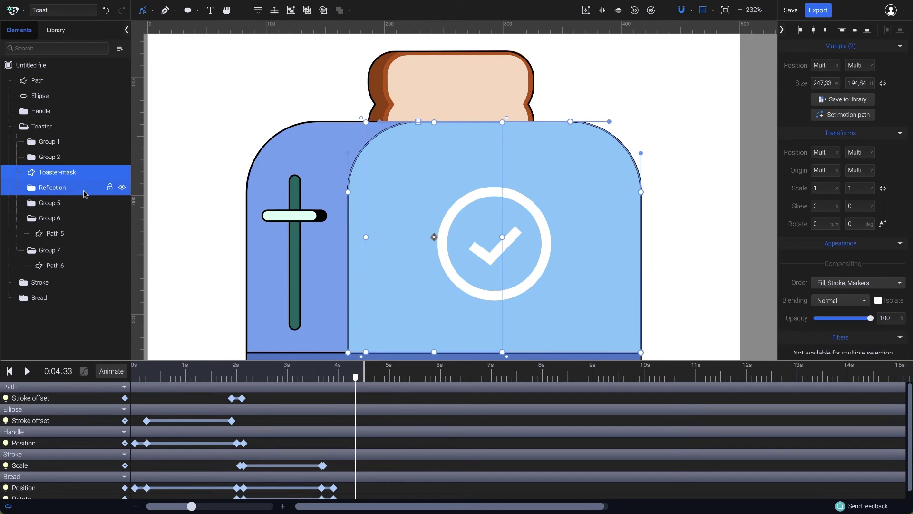
right_click(85, 192)
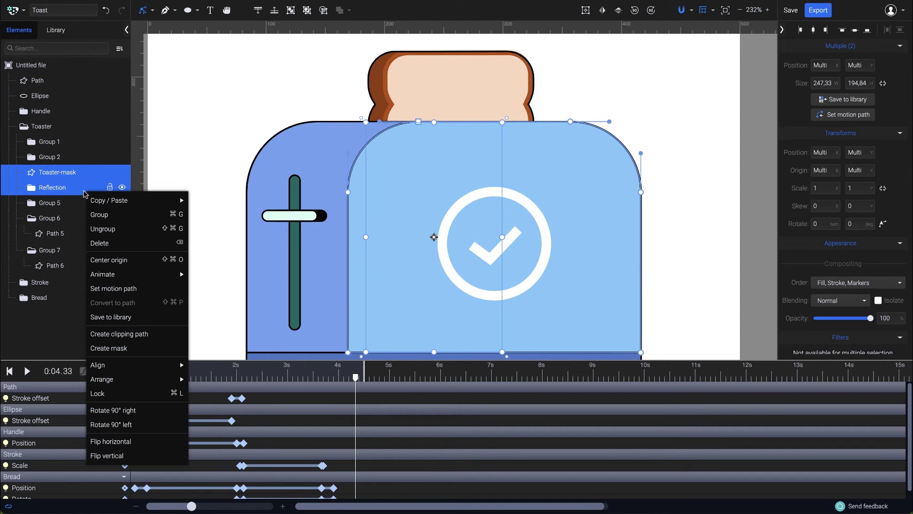
click(155, 356)
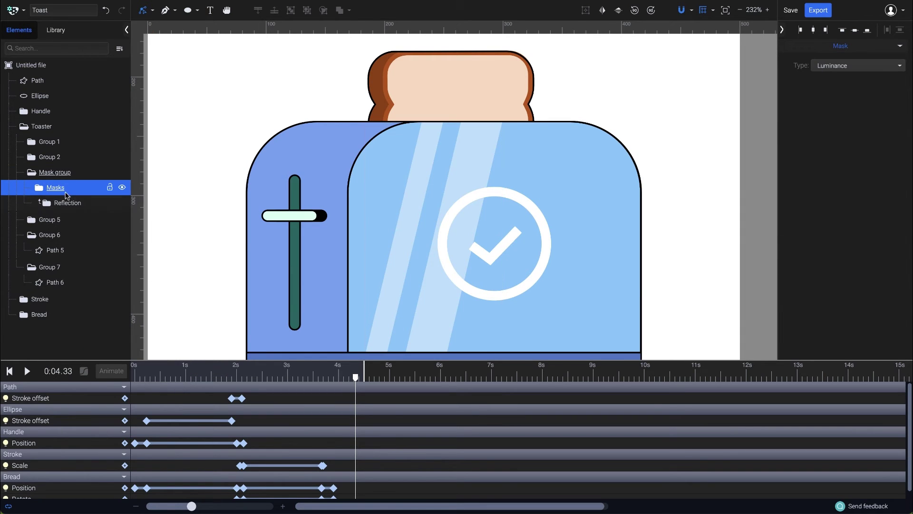
click(40, 190)
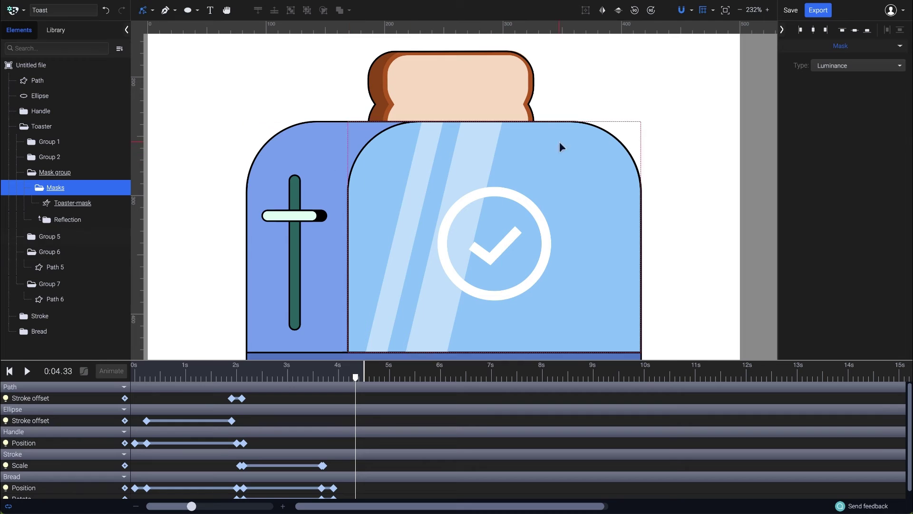
- Set the mask type to Alpha
click(887, 66)
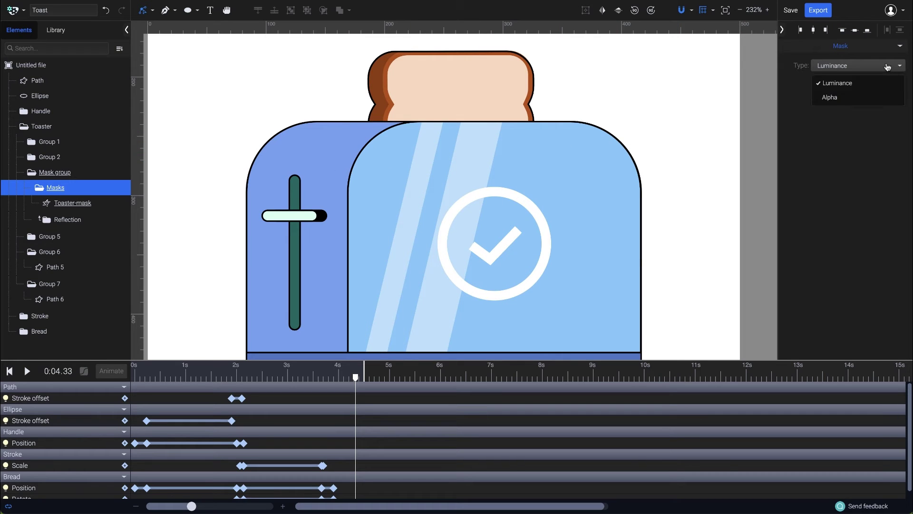
click(880, 99)
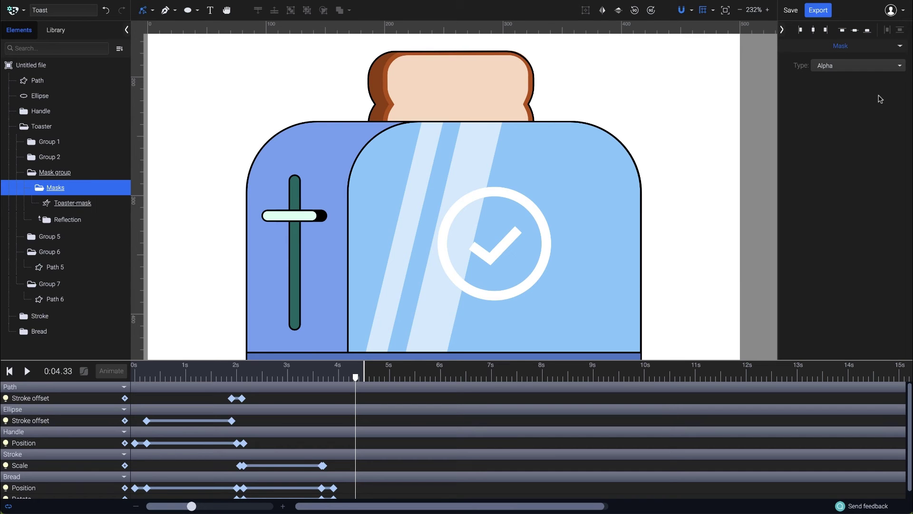
click(80, 220)
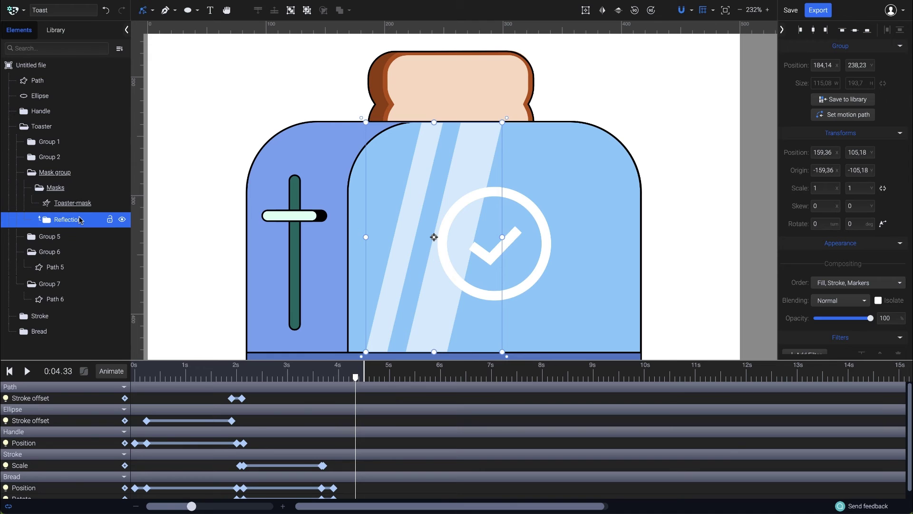
- Give Reflection a Position track: off the toaster's left edge at 2 s, past its right side at 4 s
scroll(338, 204, down, 5)
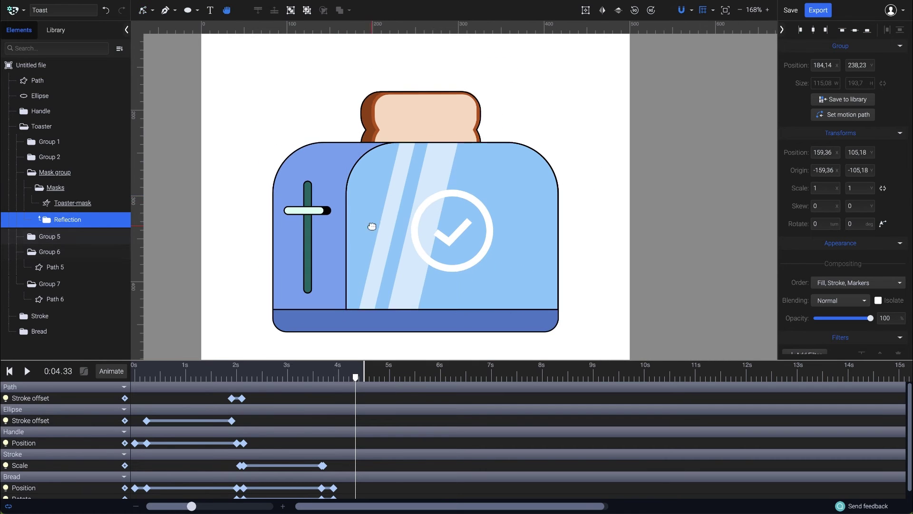
click(137, 378)
key(space)
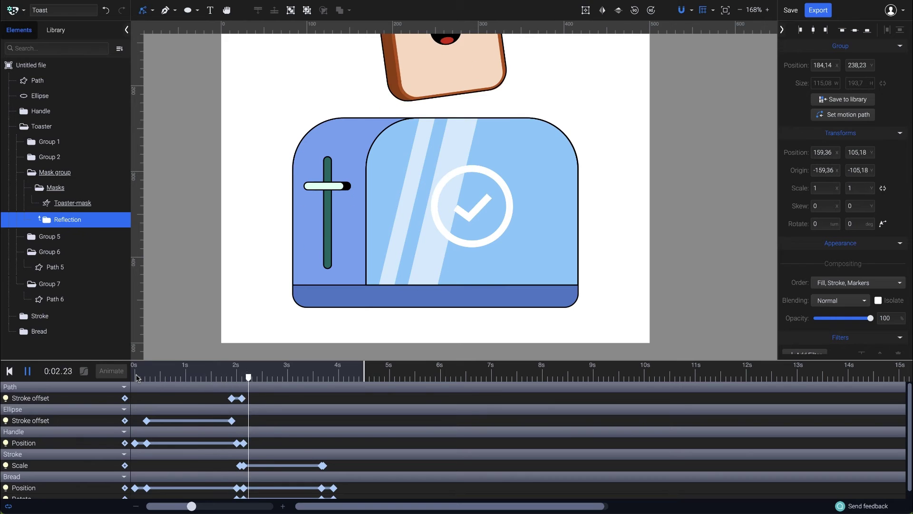
key(space)
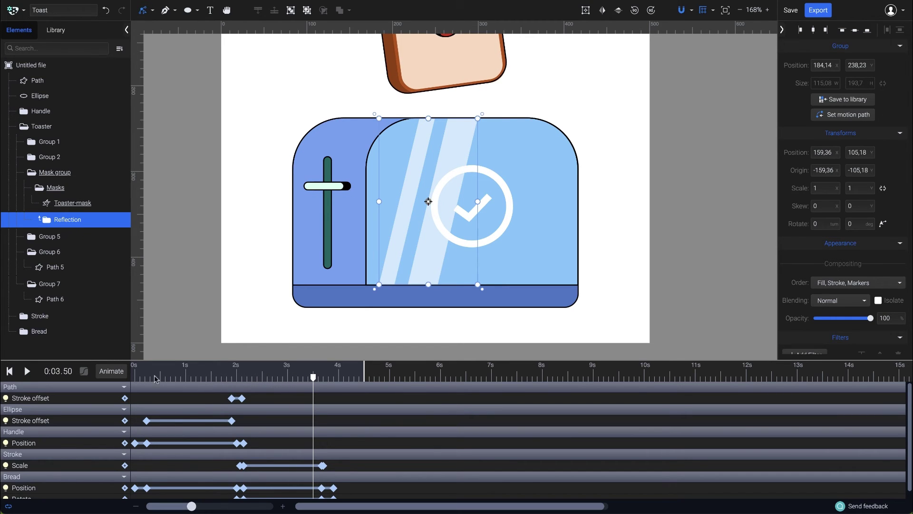
mouse_move(313, 378)
mouse_down()
mouse_move(221, 378)
mouse_move(239, 380)
mouse_up()
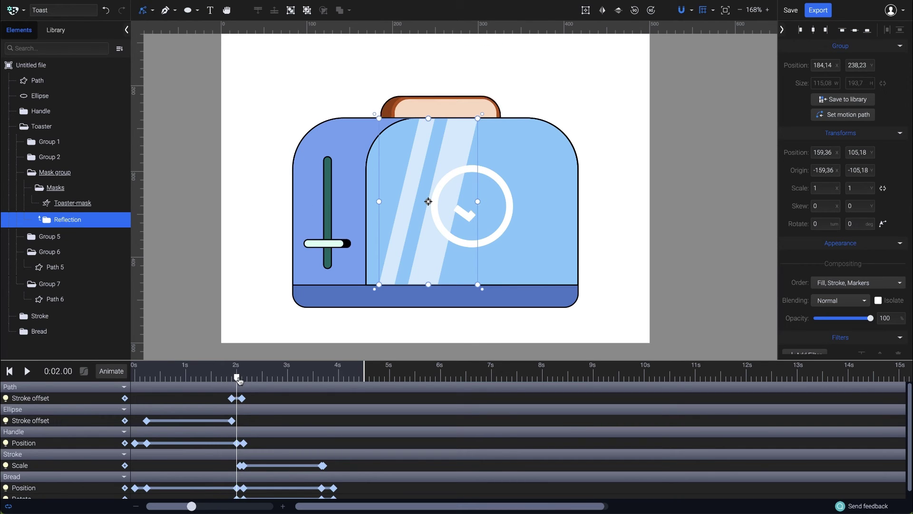
click(112, 371)
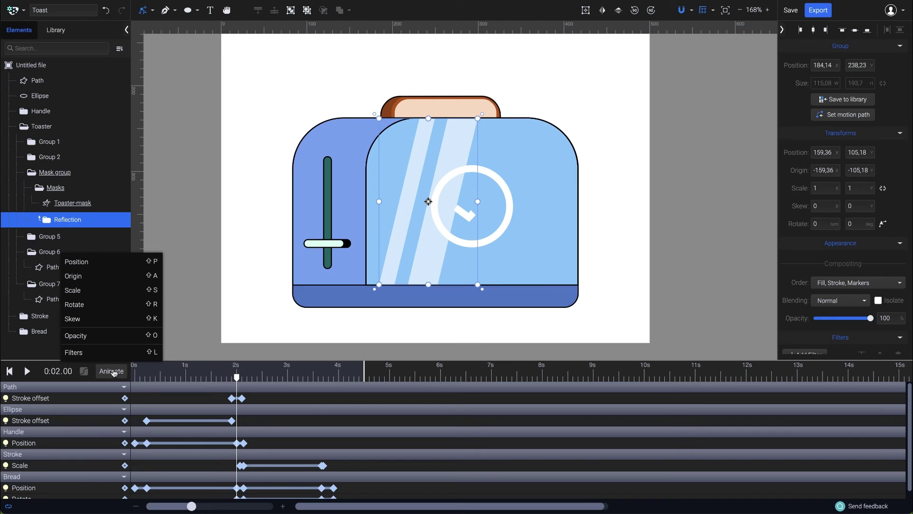
click(119, 262)
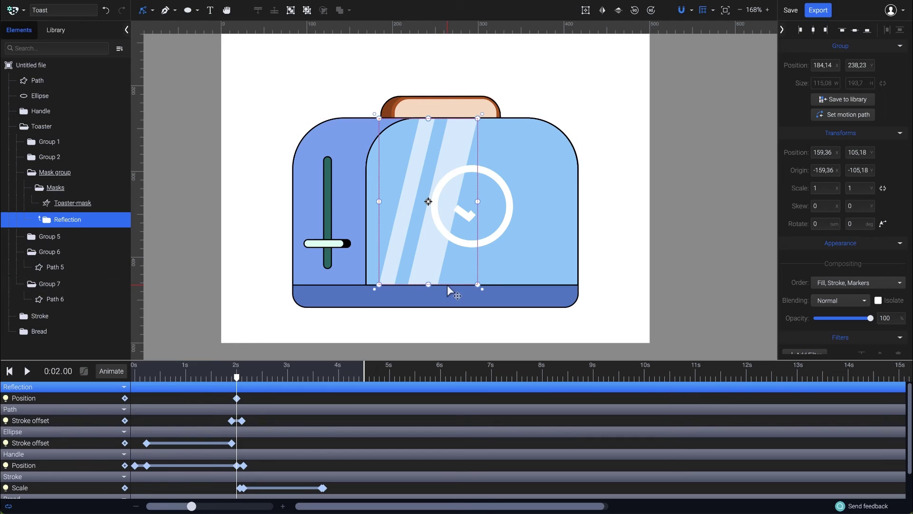
drag(447, 284, 336, 298)
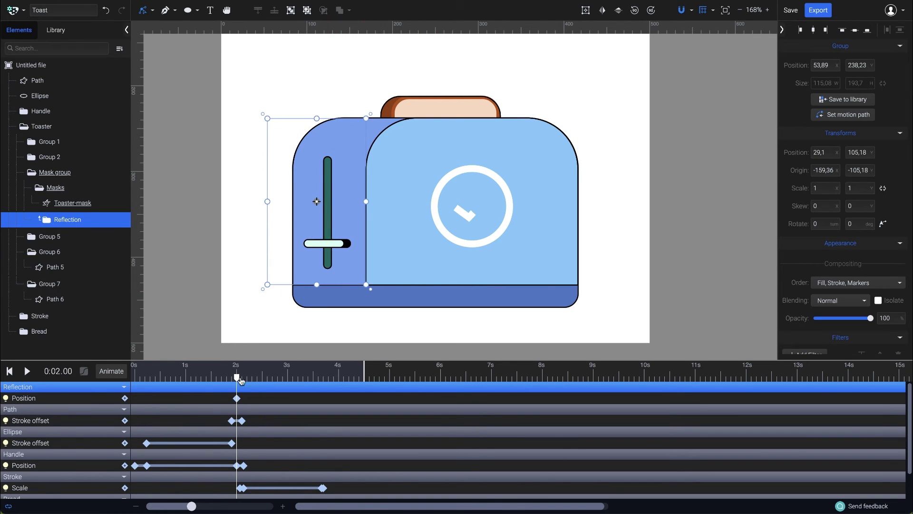
drag(240, 380, 339, 380)
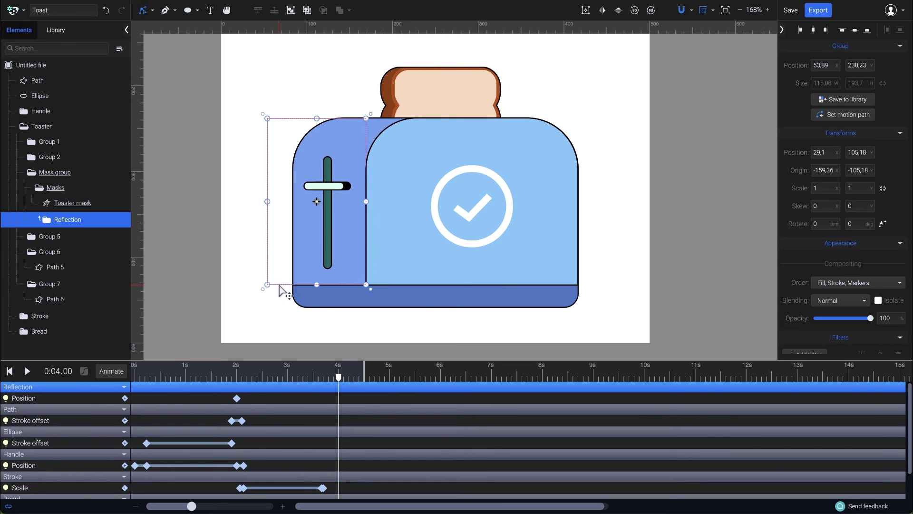
drag(280, 286, 597, 289)
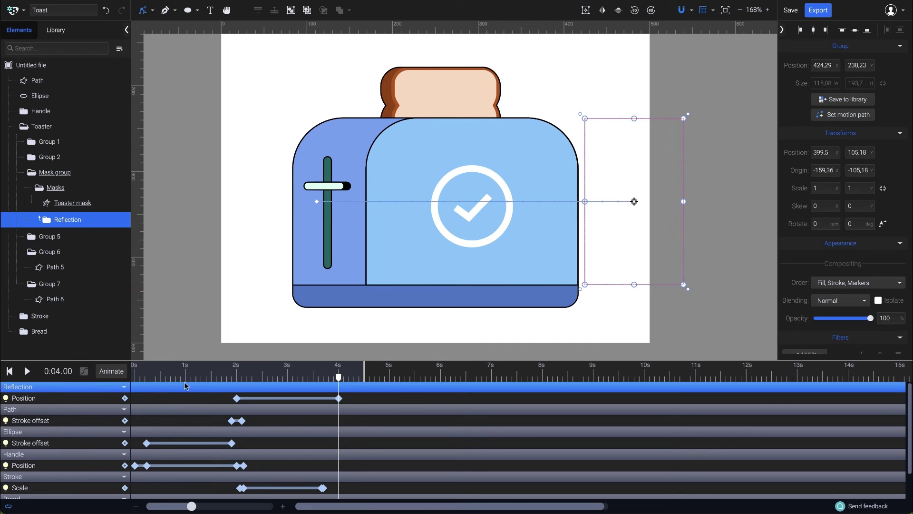
- Preview the sweep twice, then select the Reflection Position keyframe at 2 s
click(134, 378)
key(space)
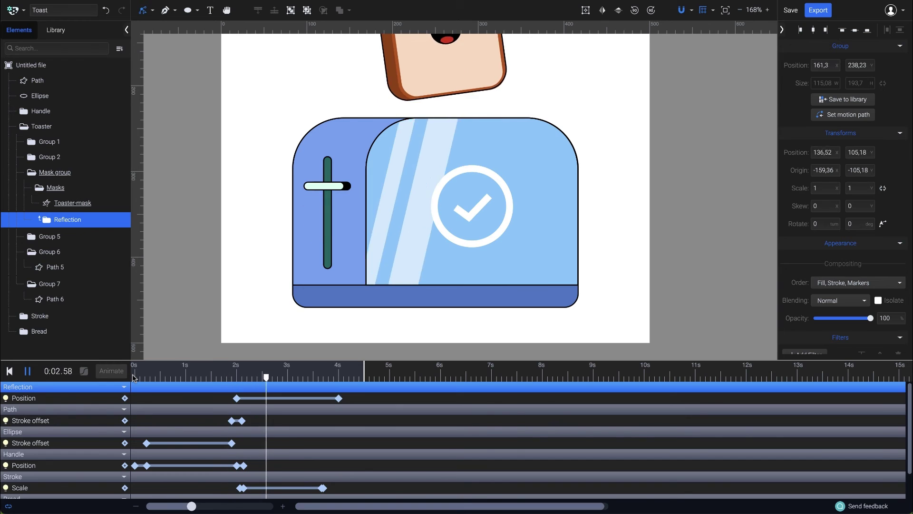
key(space)
scroll(375, 174, down, 5)
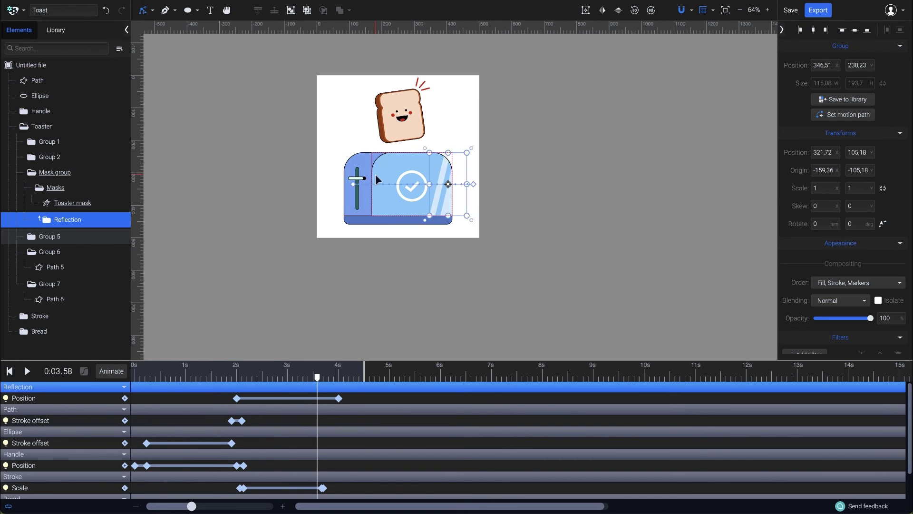
click(136, 377)
key(space)
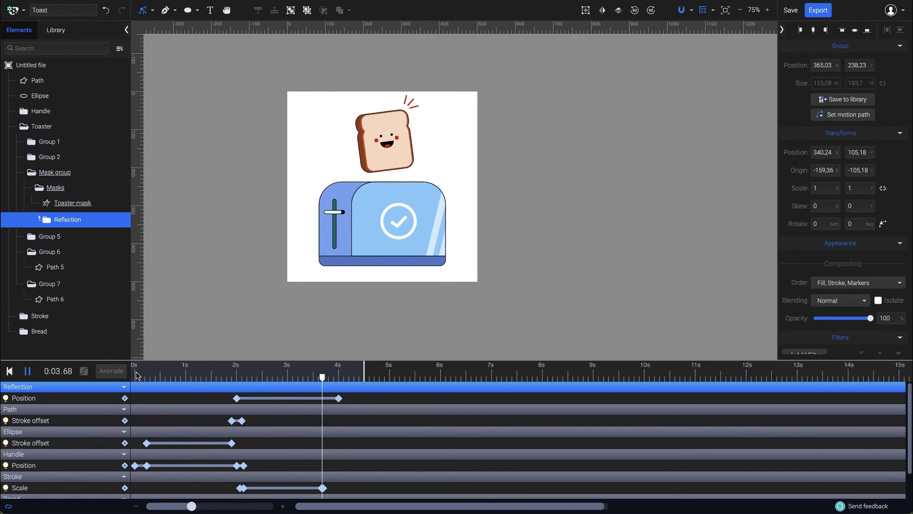
key(space)
click(231, 378)
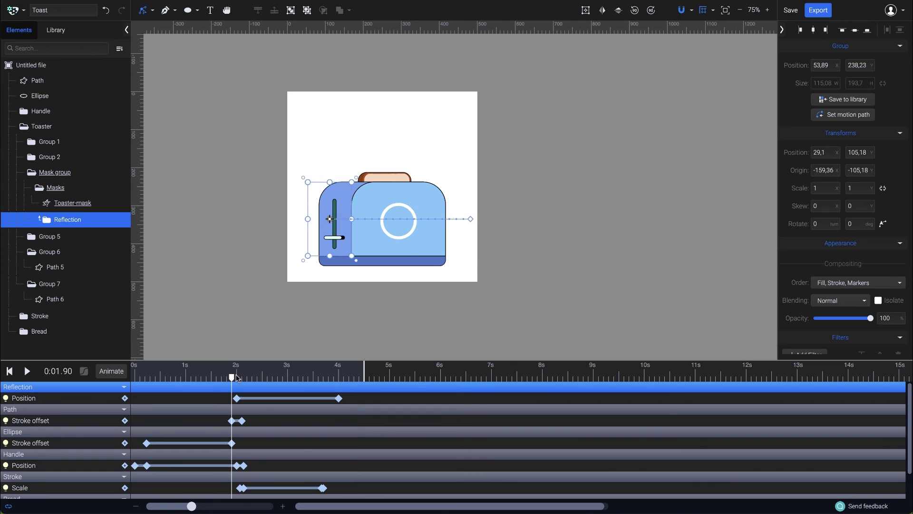
scroll(394, 275, up, 3)
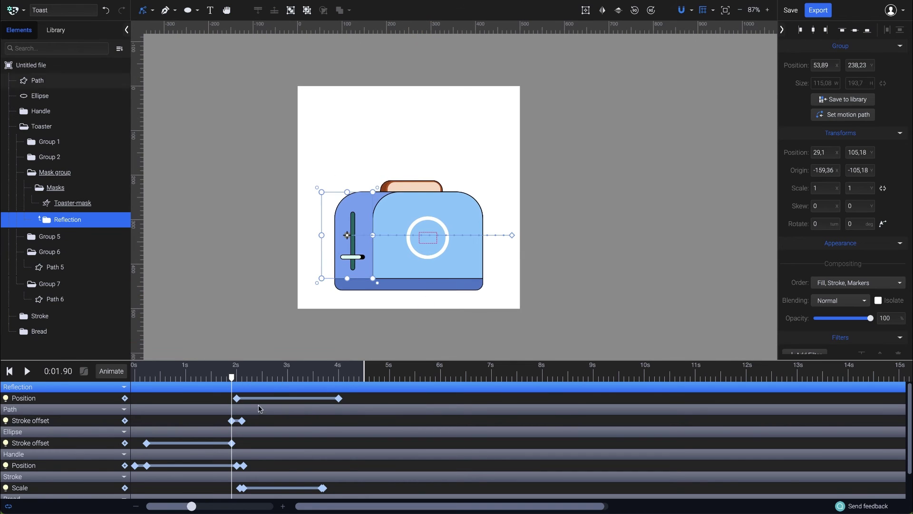
click(237, 399)
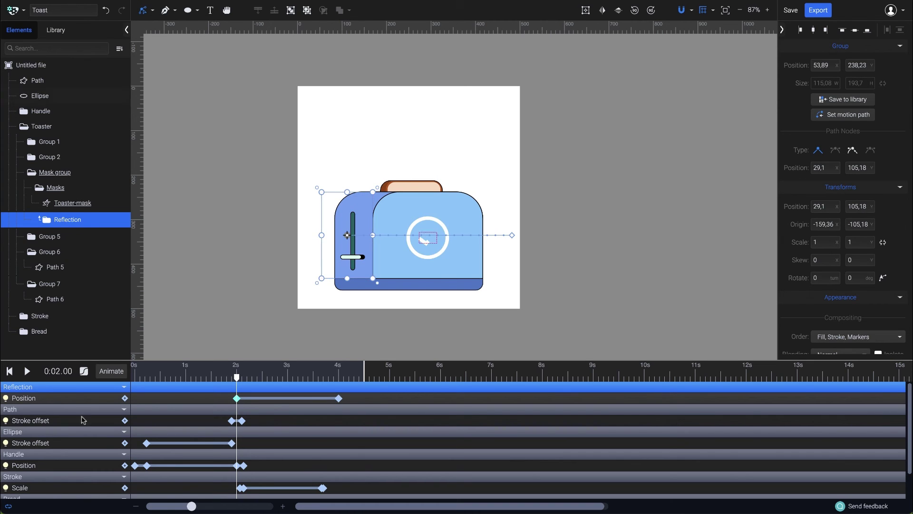
- Try Ease In Out Sine and Ease In Out Quad, then apply Ease In Cubic to the sweep
click(84, 372)
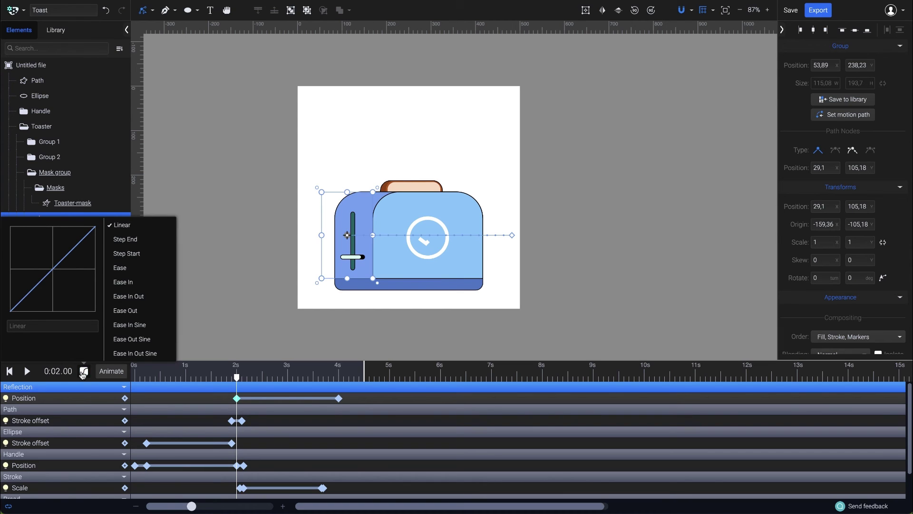
scroll(138, 319, down, 2)
click(141, 328)
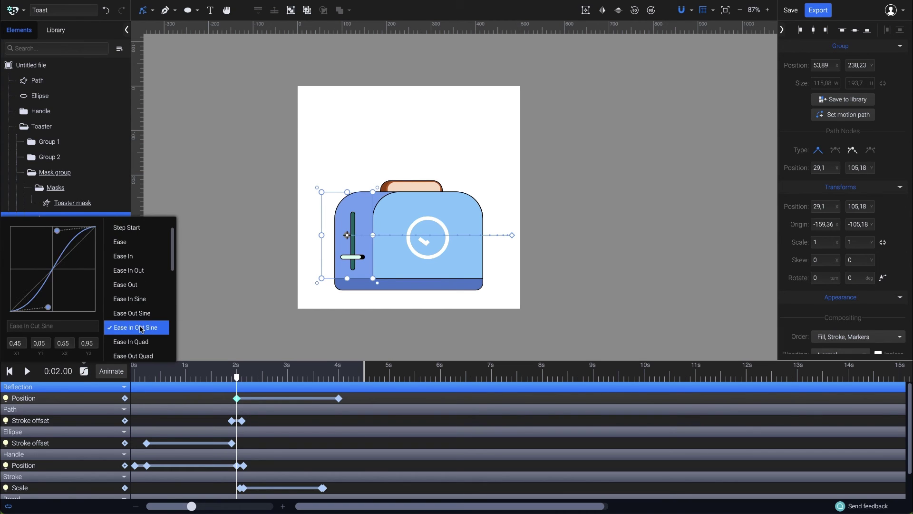
scroll(142, 354, down, 1)
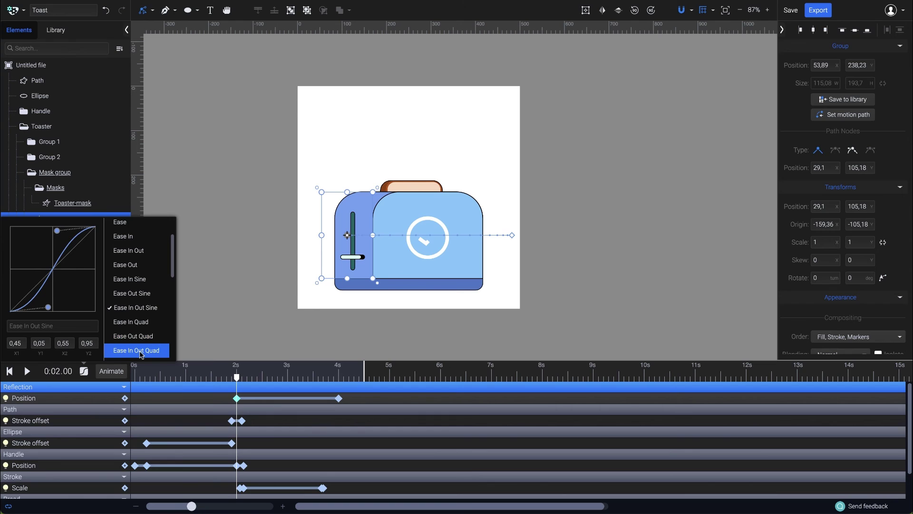
click(141, 350)
scroll(141, 353, down, 1)
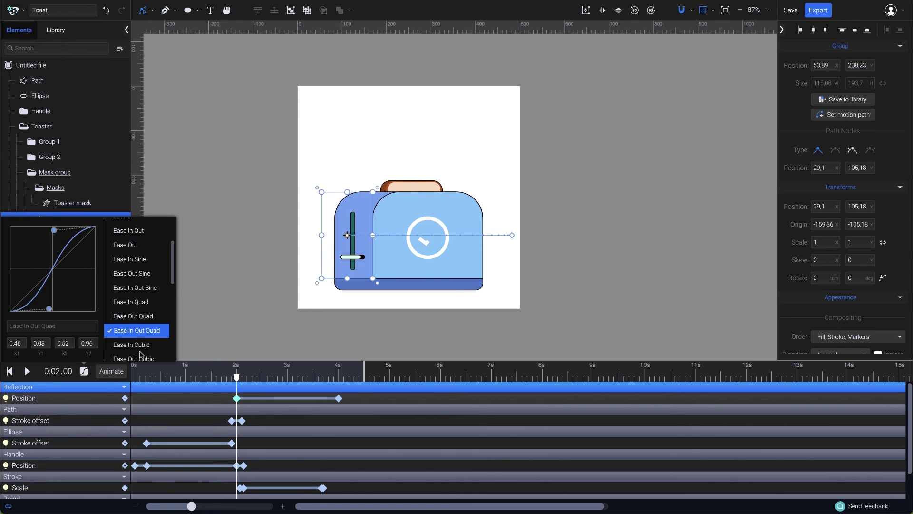
click(140, 350)
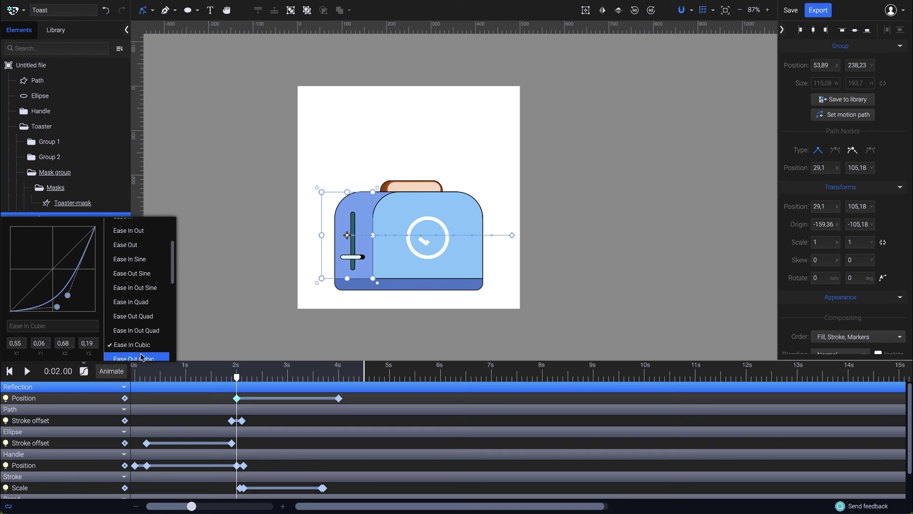
- Play from about 1.5 s to preview the eased reflection sweep
click(214, 376)
key(space)
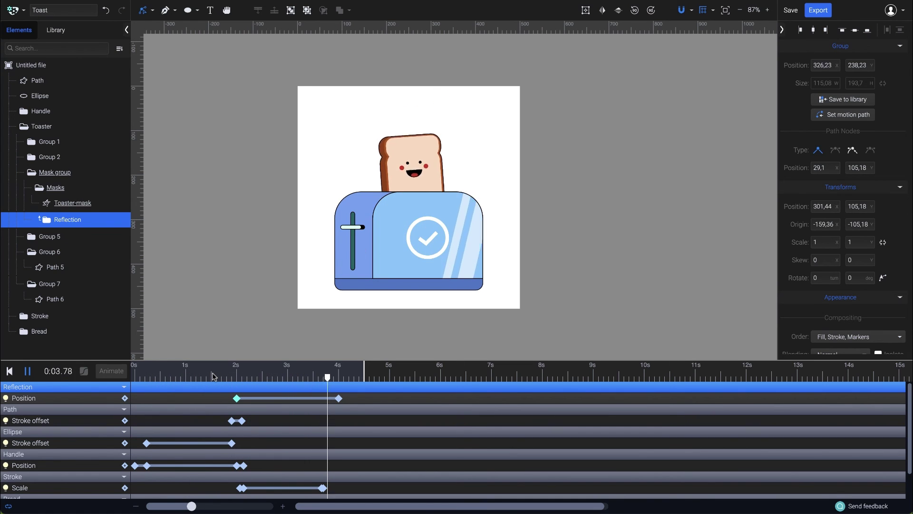
key(space)
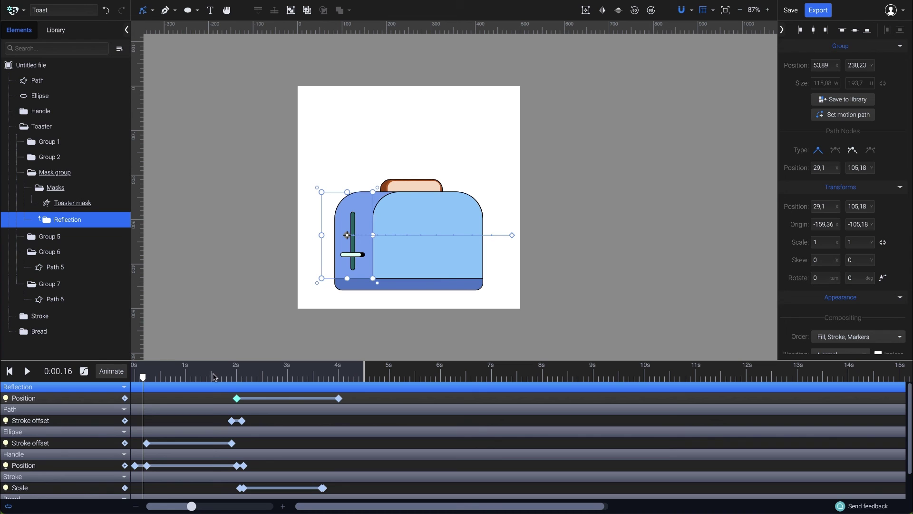
- Group the checkmark Path and the Ellipse ring with Ctrl+G and name the group Loader
click(237, 376)
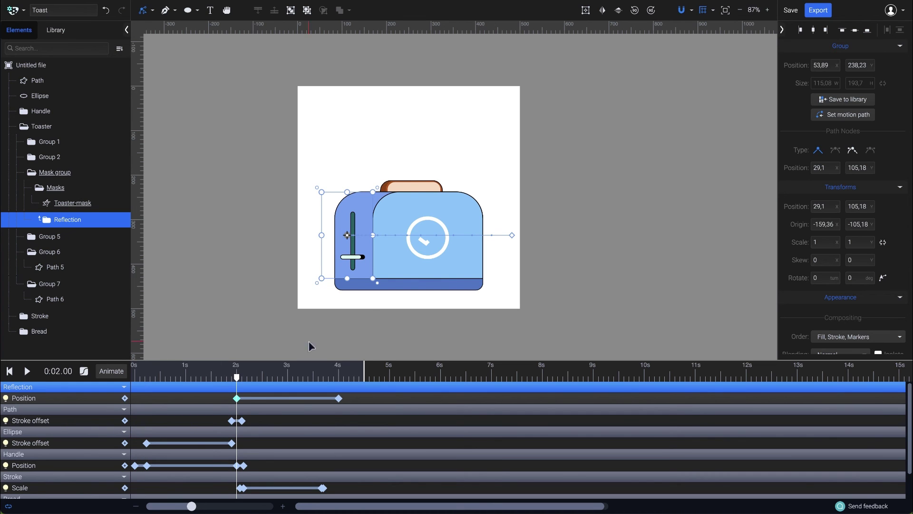
click(422, 241)
click(423, 241)
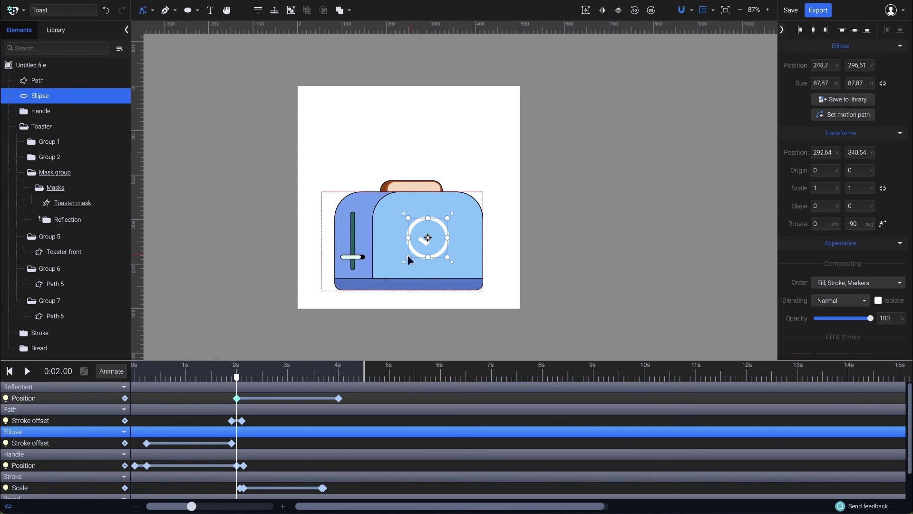
click(66, 81)
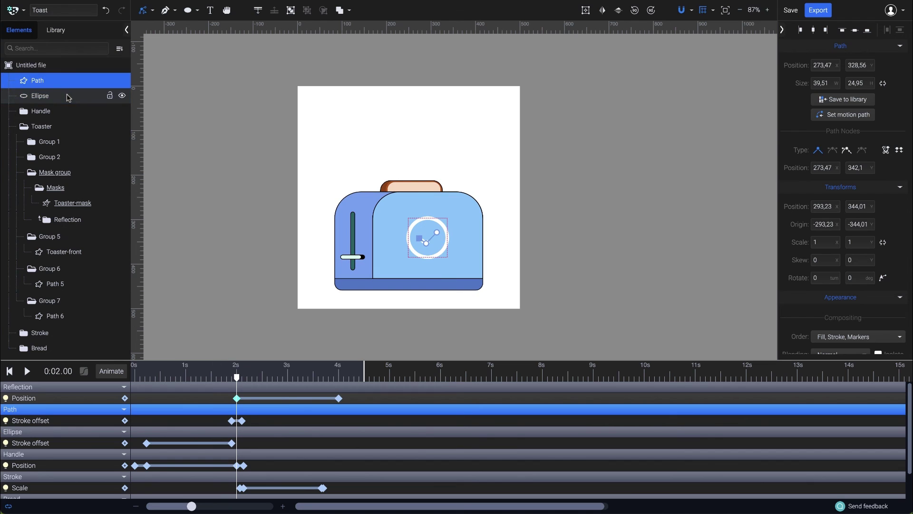
shift+click(67, 96)
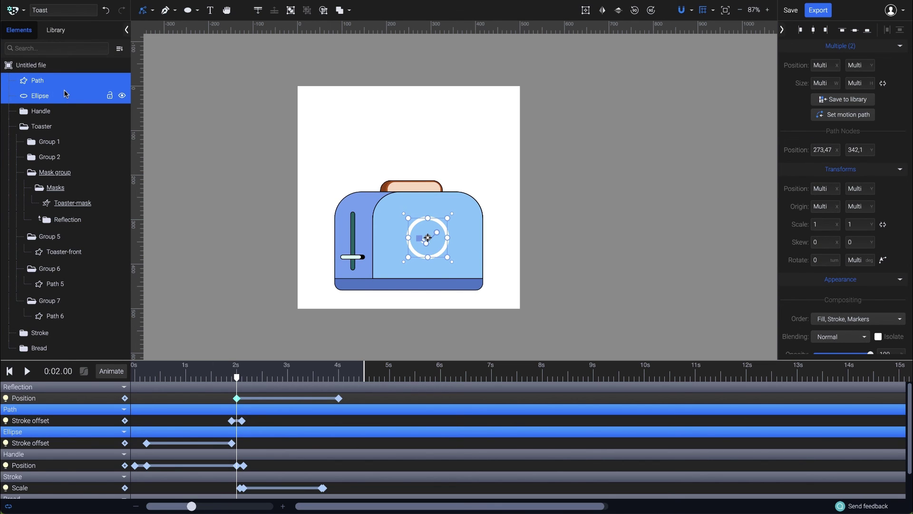
key(ctrl+g)
double_click(42, 80)
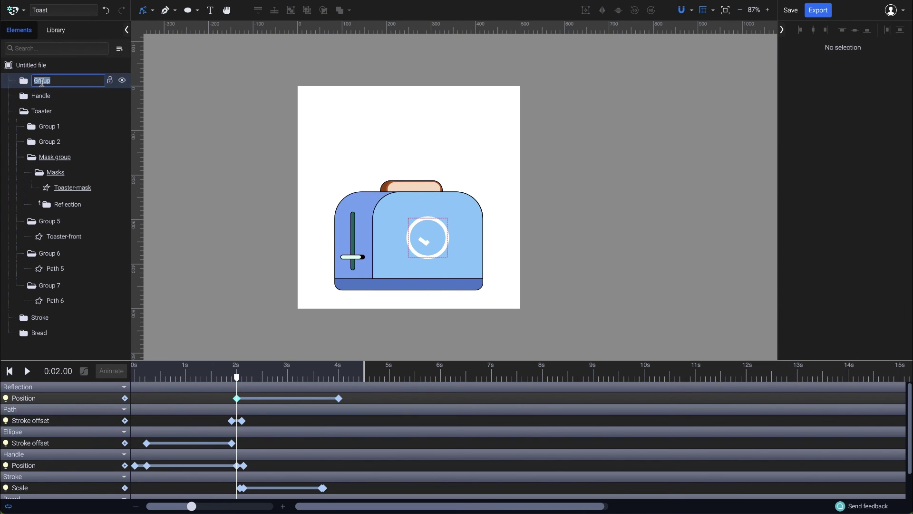
text(Loader)
click(66, 82)
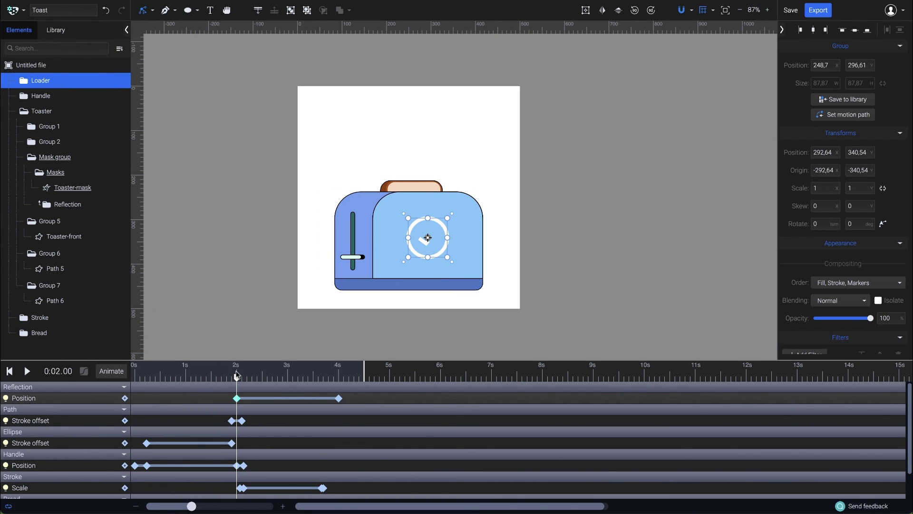
drag(237, 378, 313, 378)
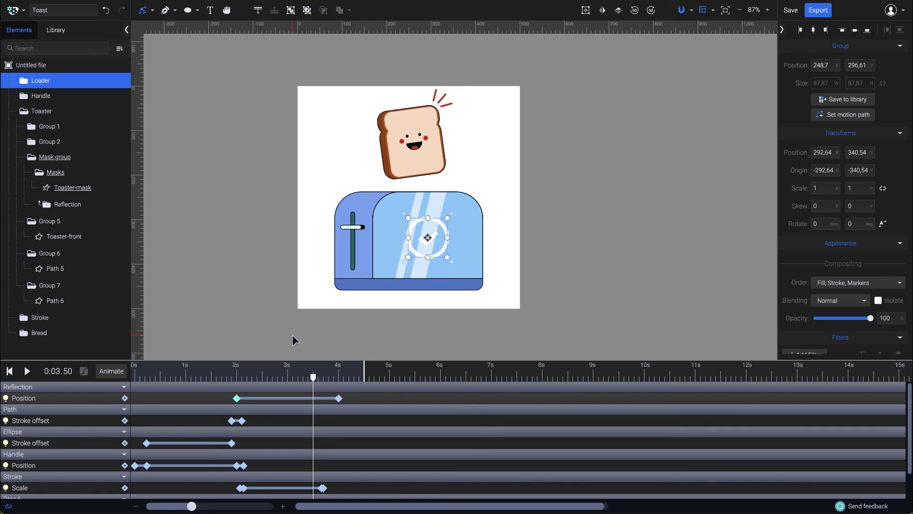
- Animate the Loader's opacity from its current value at 3.50 s down to 0 at about 4.3 s
click(102, 374)
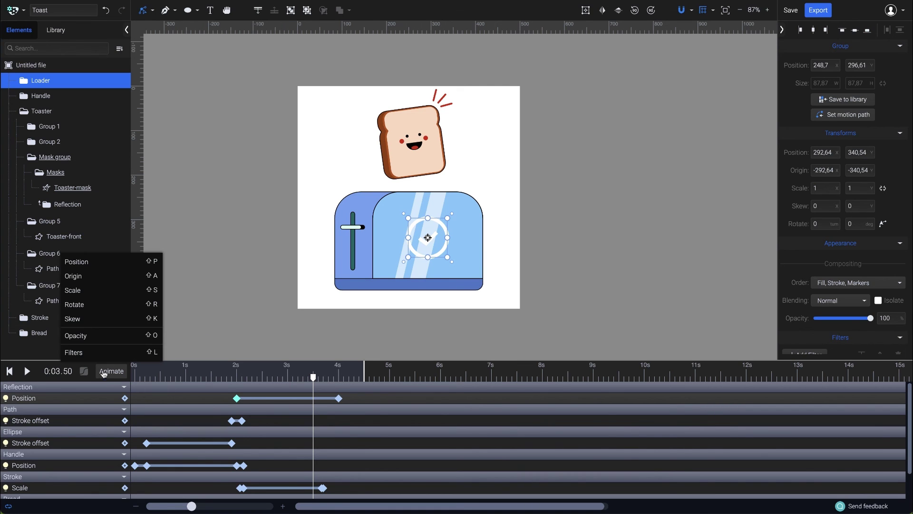
click(76, 336)
drag(314, 378, 357, 380)
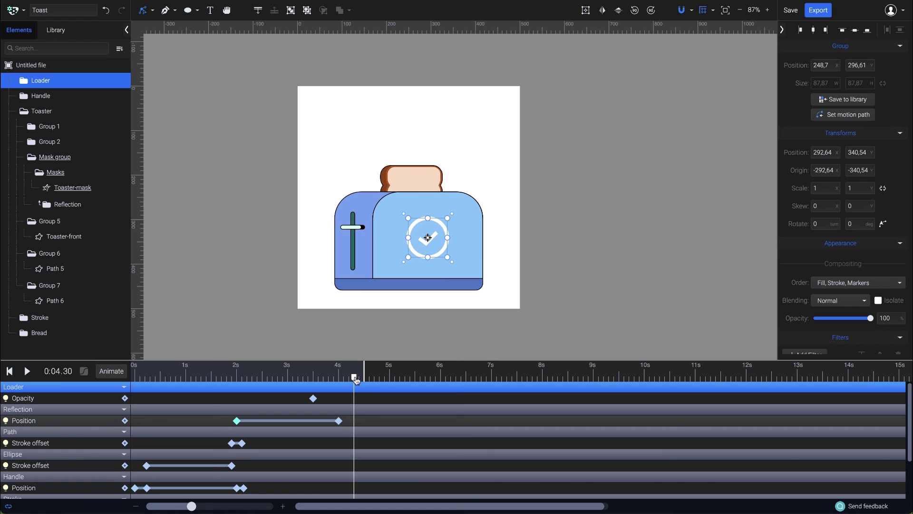
drag(870, 318, 810, 321)
click(314, 380)
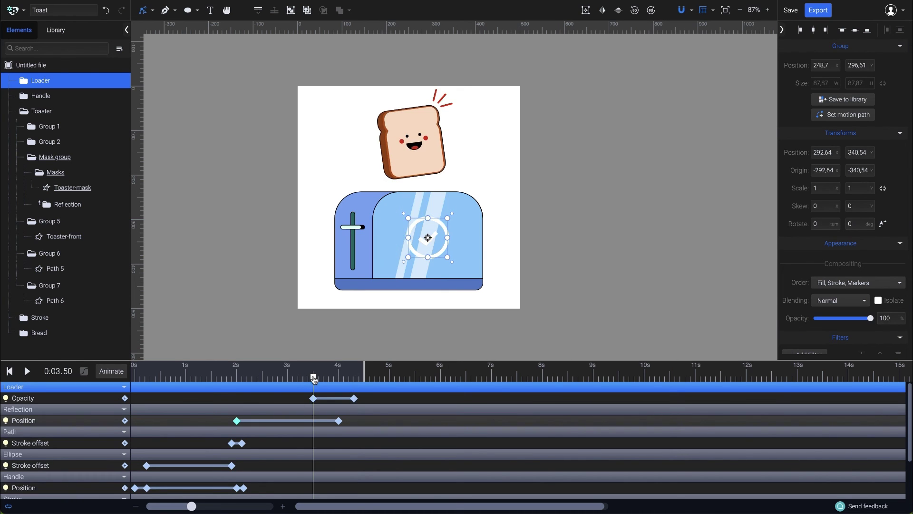
- Animate the Loader's linked scale down to 0 at 4.30 s
click(112, 372)
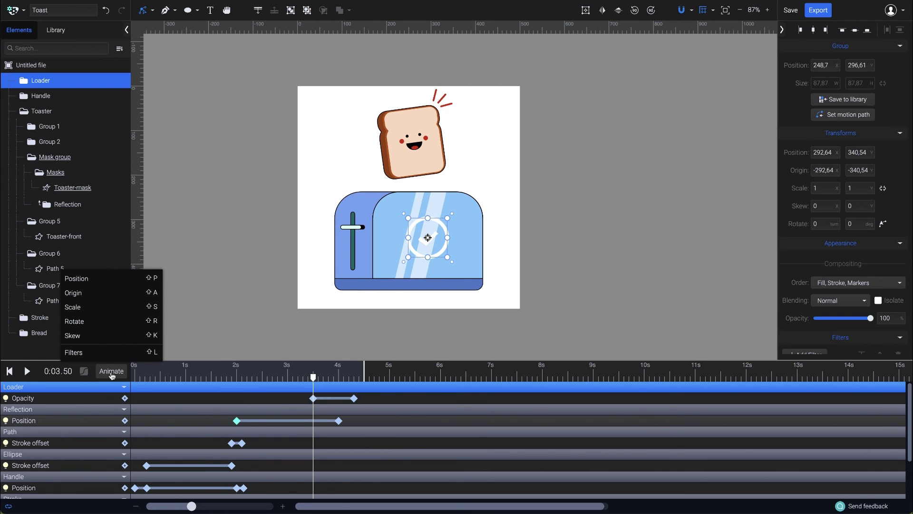
click(74, 307)
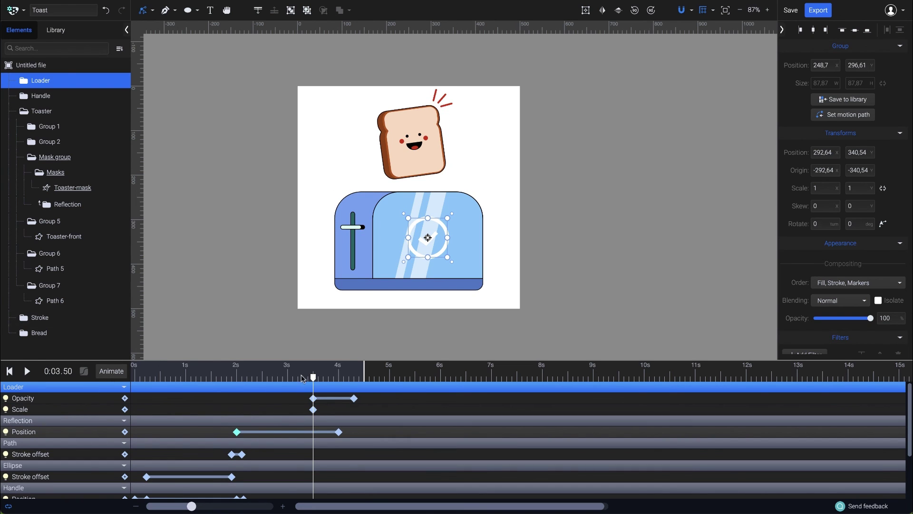
drag(313, 379, 354, 385)
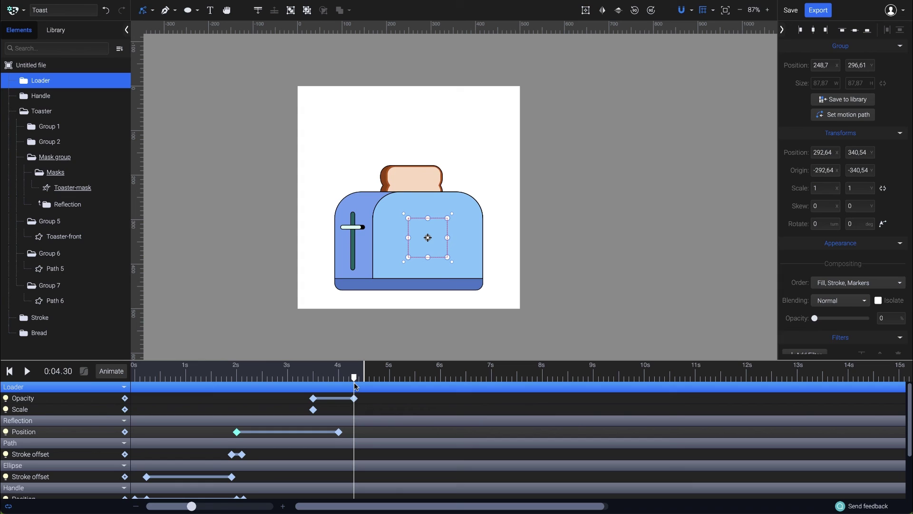
click(826, 189)
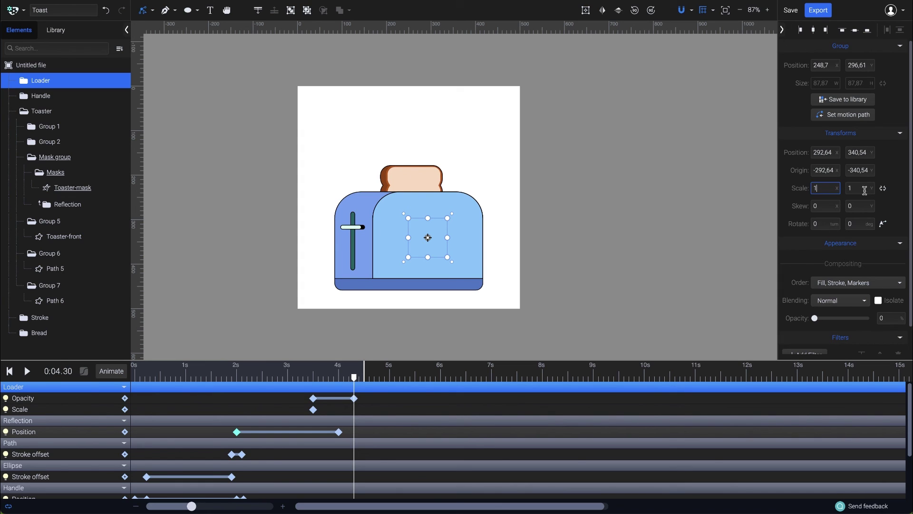
click(883, 189)
click(863, 190)
text(0)
key(Return)
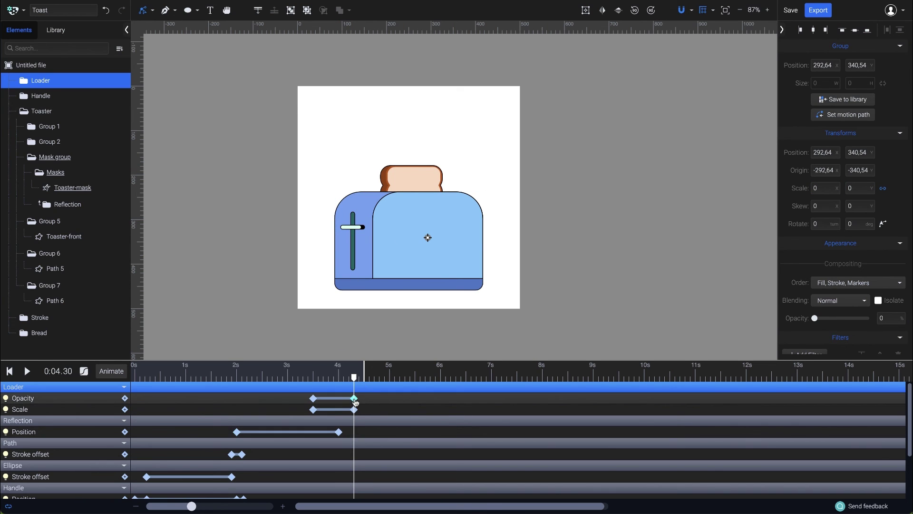
- Move the fade's end to about 3.9 s and the shrink's end to 4.1 s, previewing from 3 s
drag(354, 398, 335, 401)
click(289, 377)
key(space)
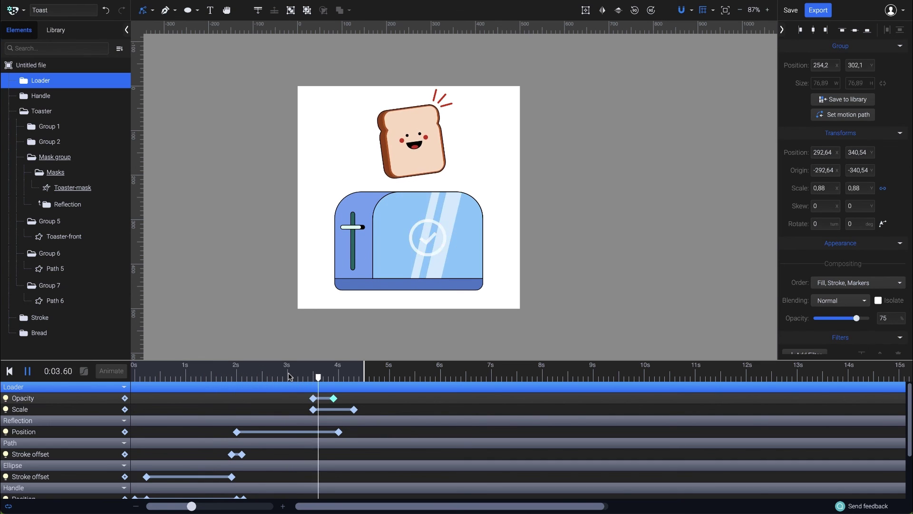
key(space)
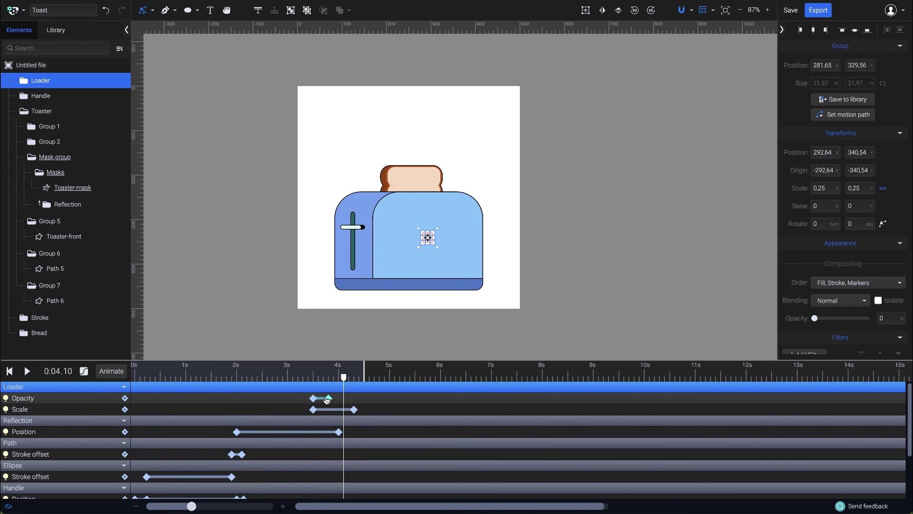
drag(354, 412, 344, 411)
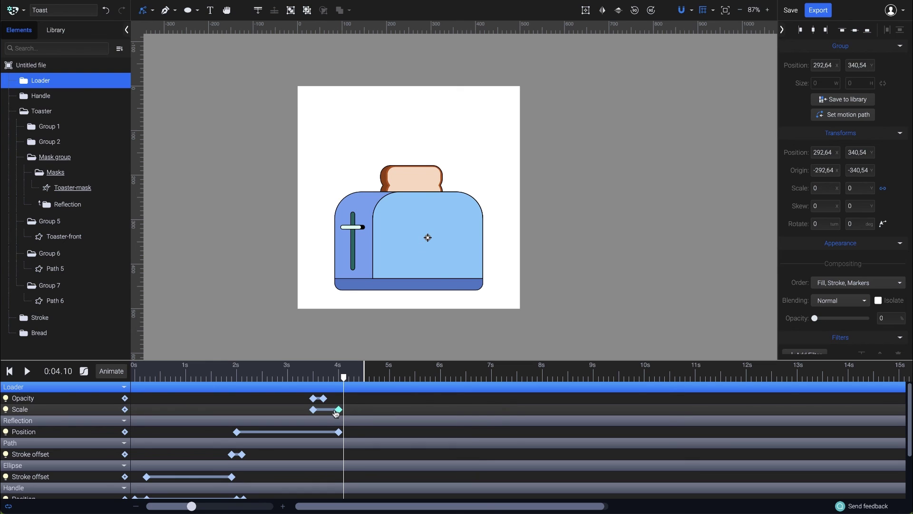
click(288, 376)
key(space)
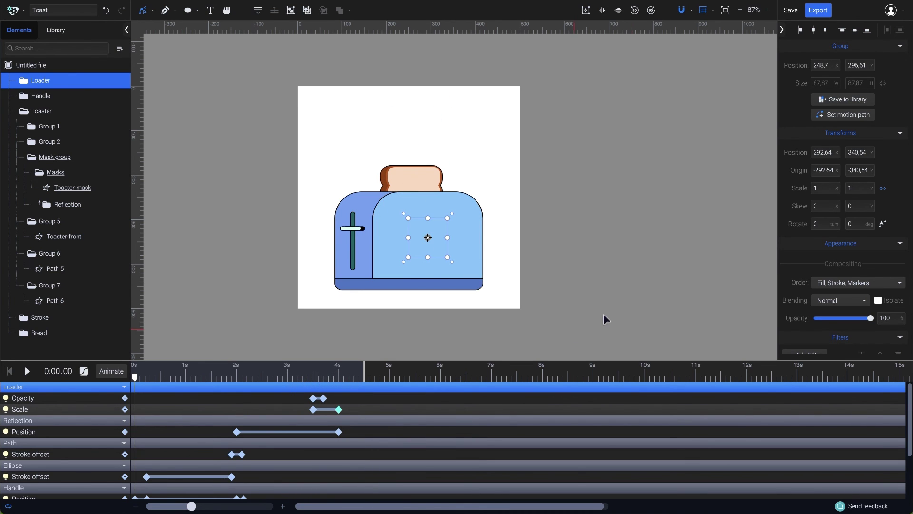
- Choose Lottie JSON export, change the frame rate from 30 to 100 fps, and toggle Optimized JSON
click(825, 13)
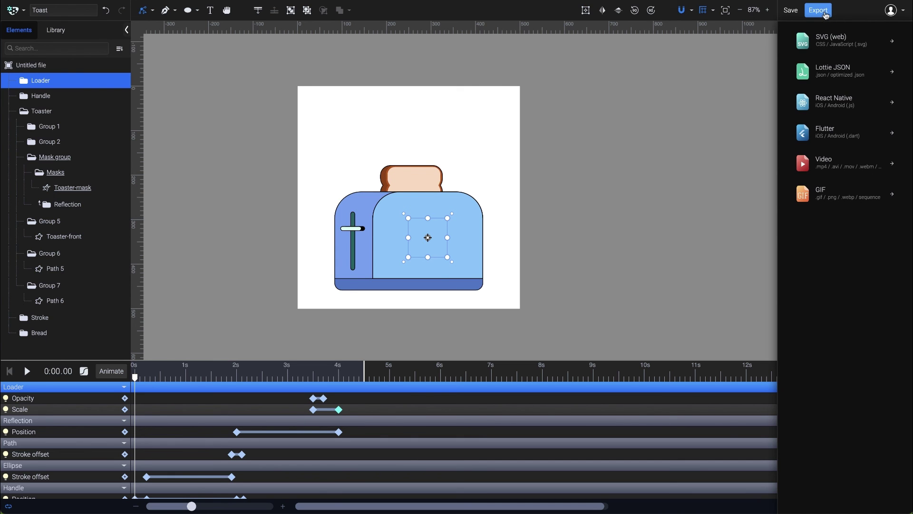
click(875, 72)
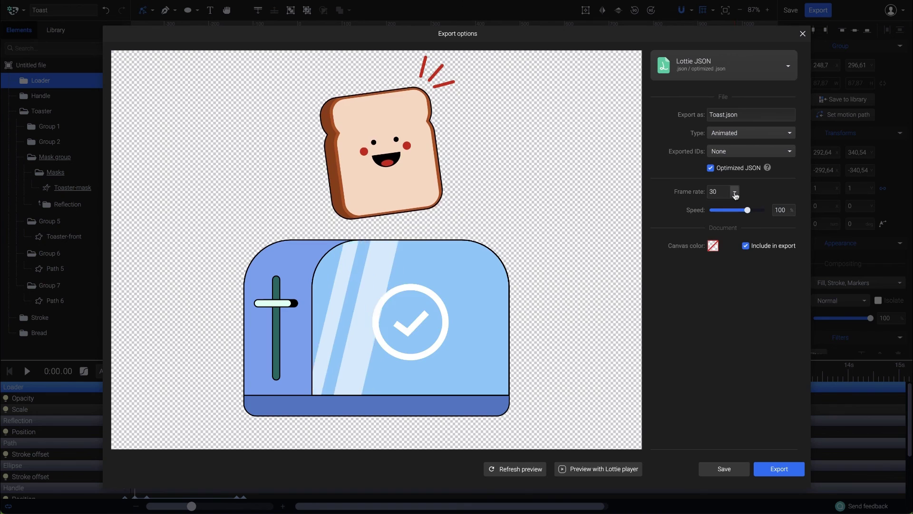
click(735, 192)
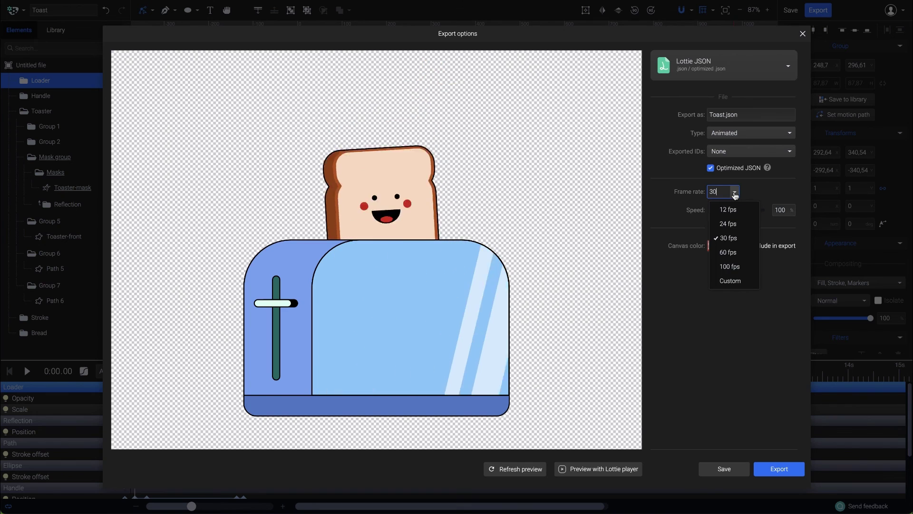
click(741, 266)
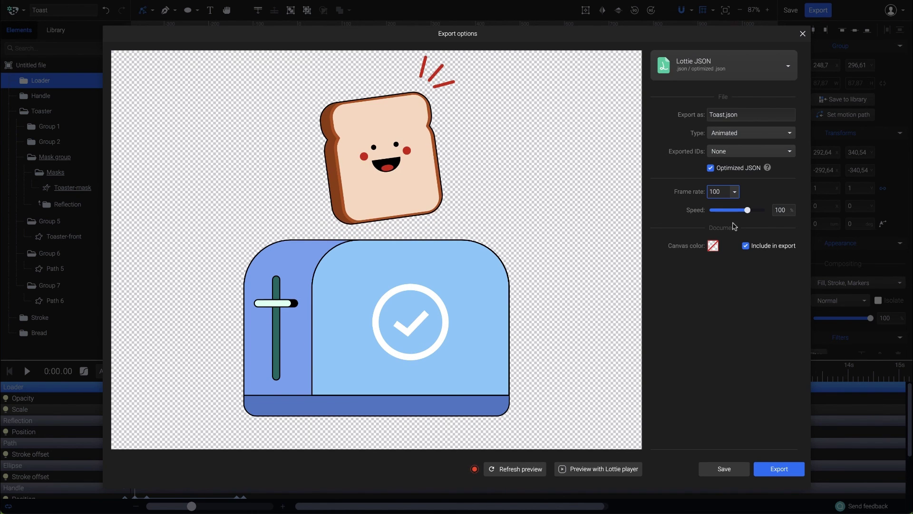
click(711, 169)
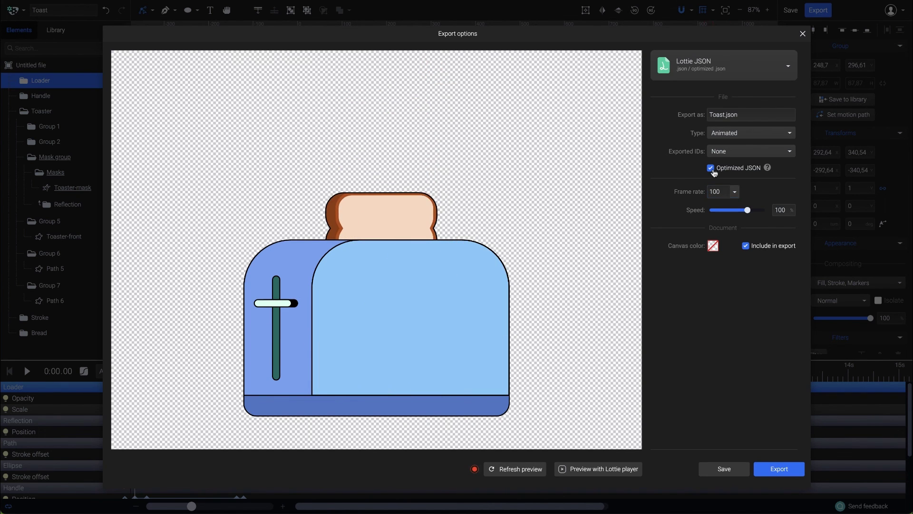